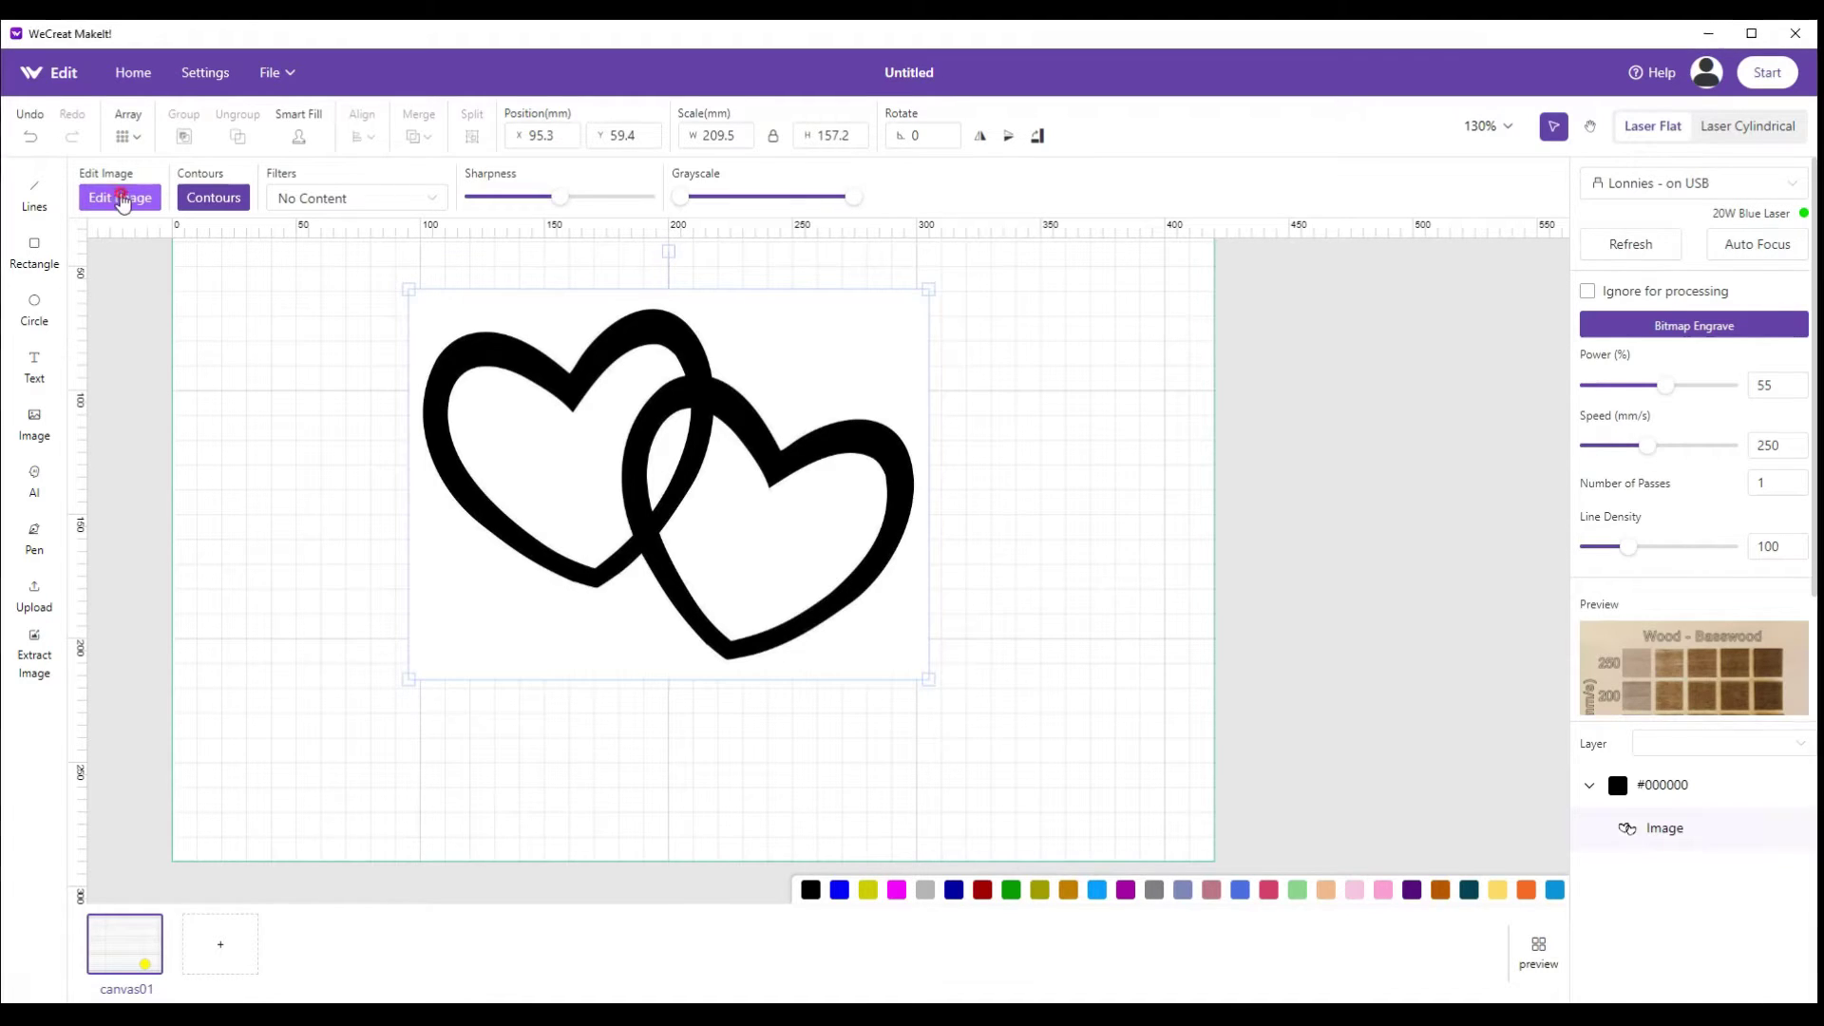
Remove the white background outside the interlocking hearts image with the magic wand at a tolerance of 62.
click(133, 196)
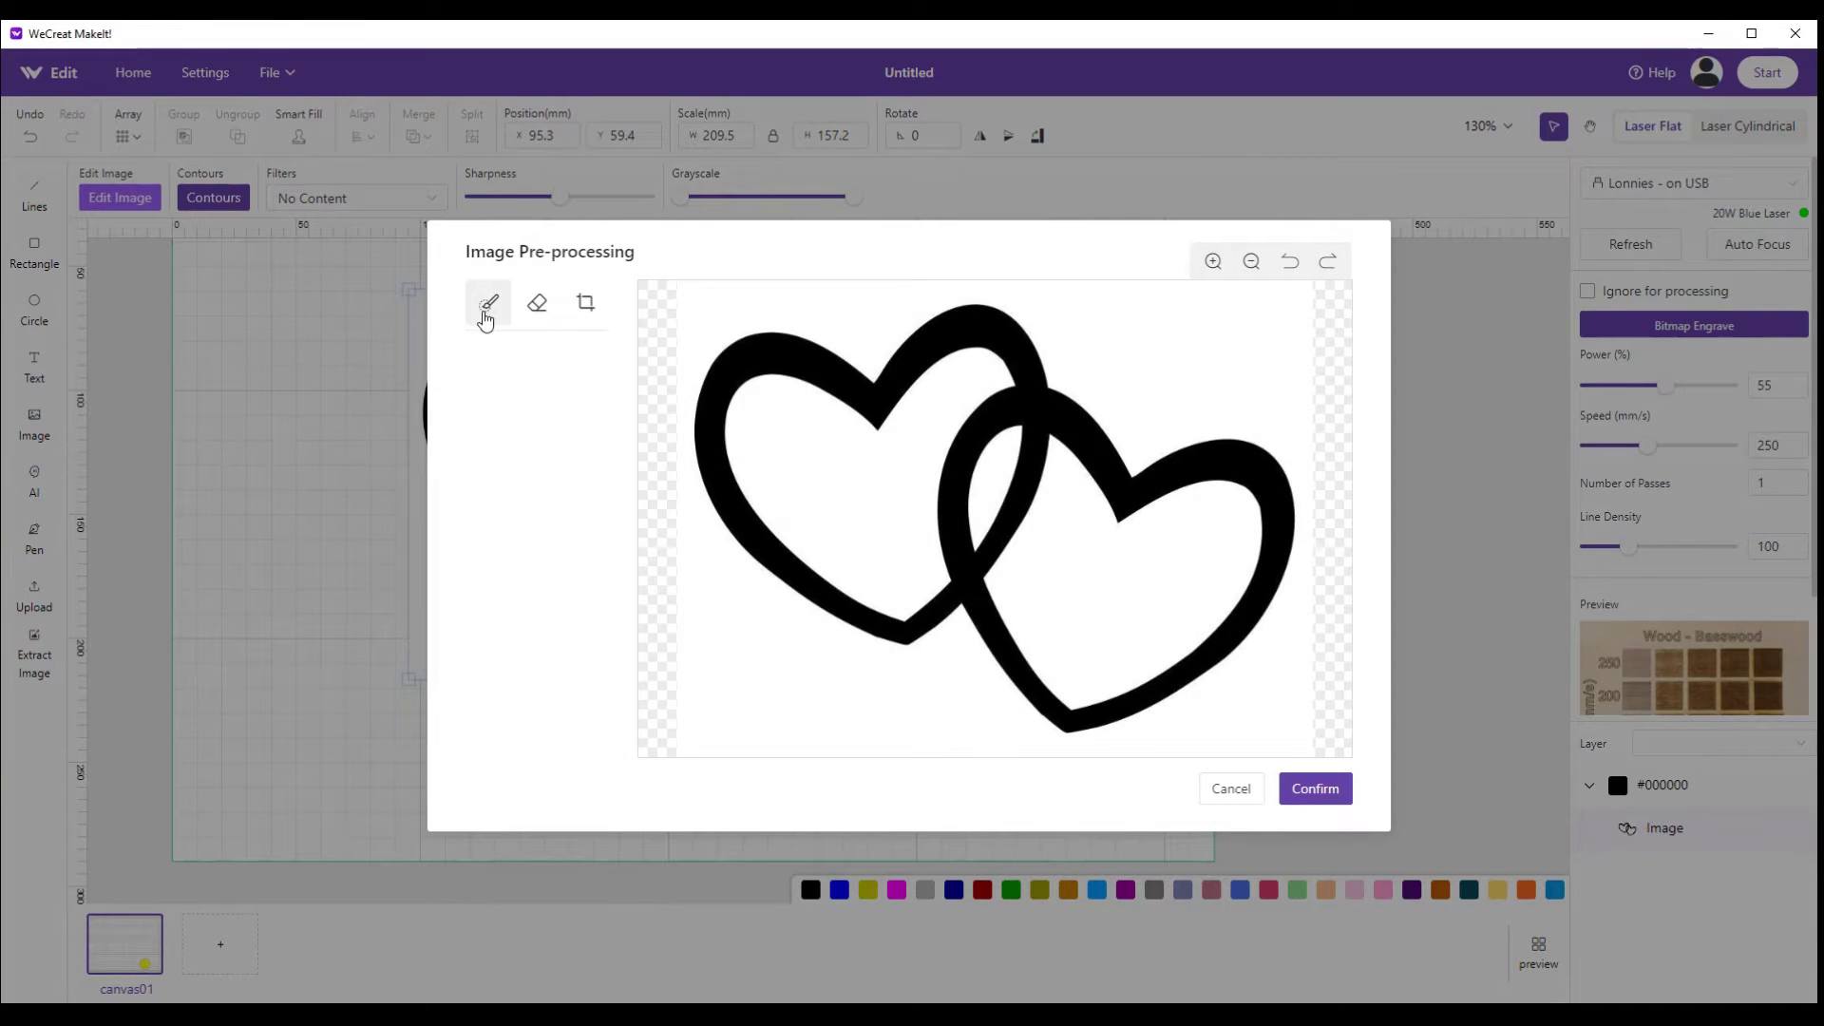
click(483, 311)
click(505, 391)
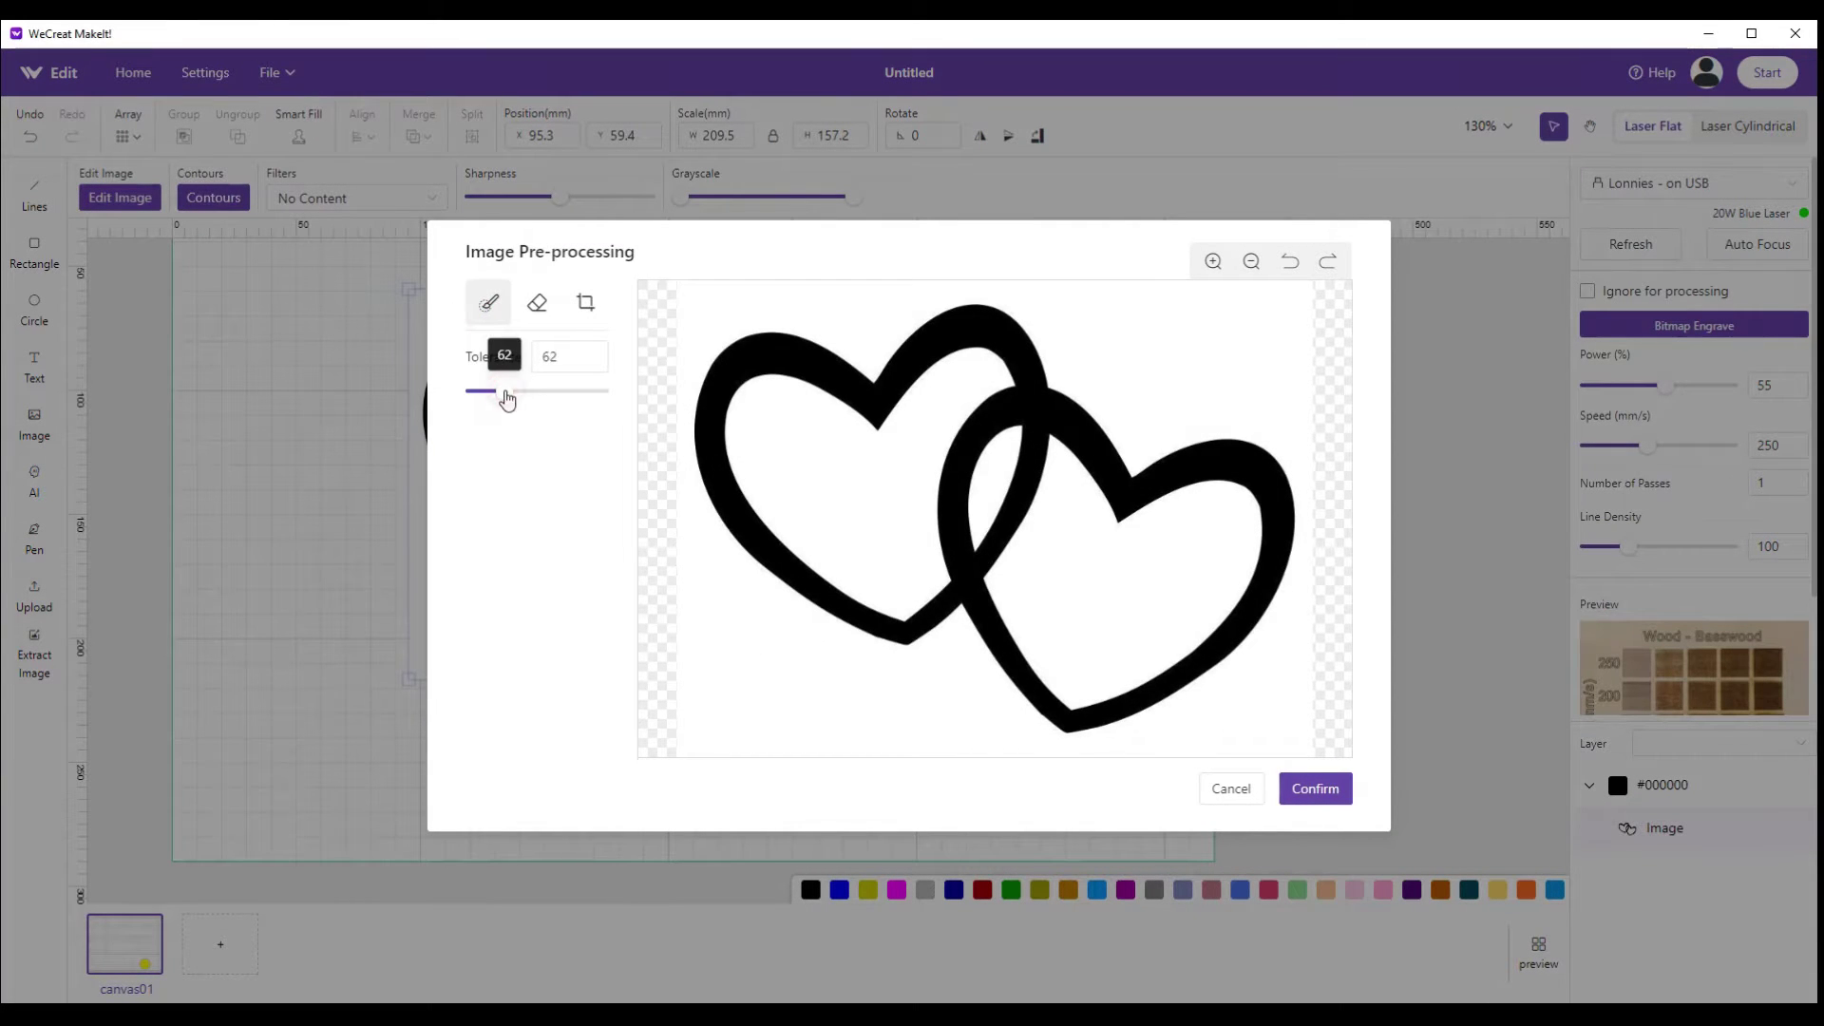
click(727, 321)
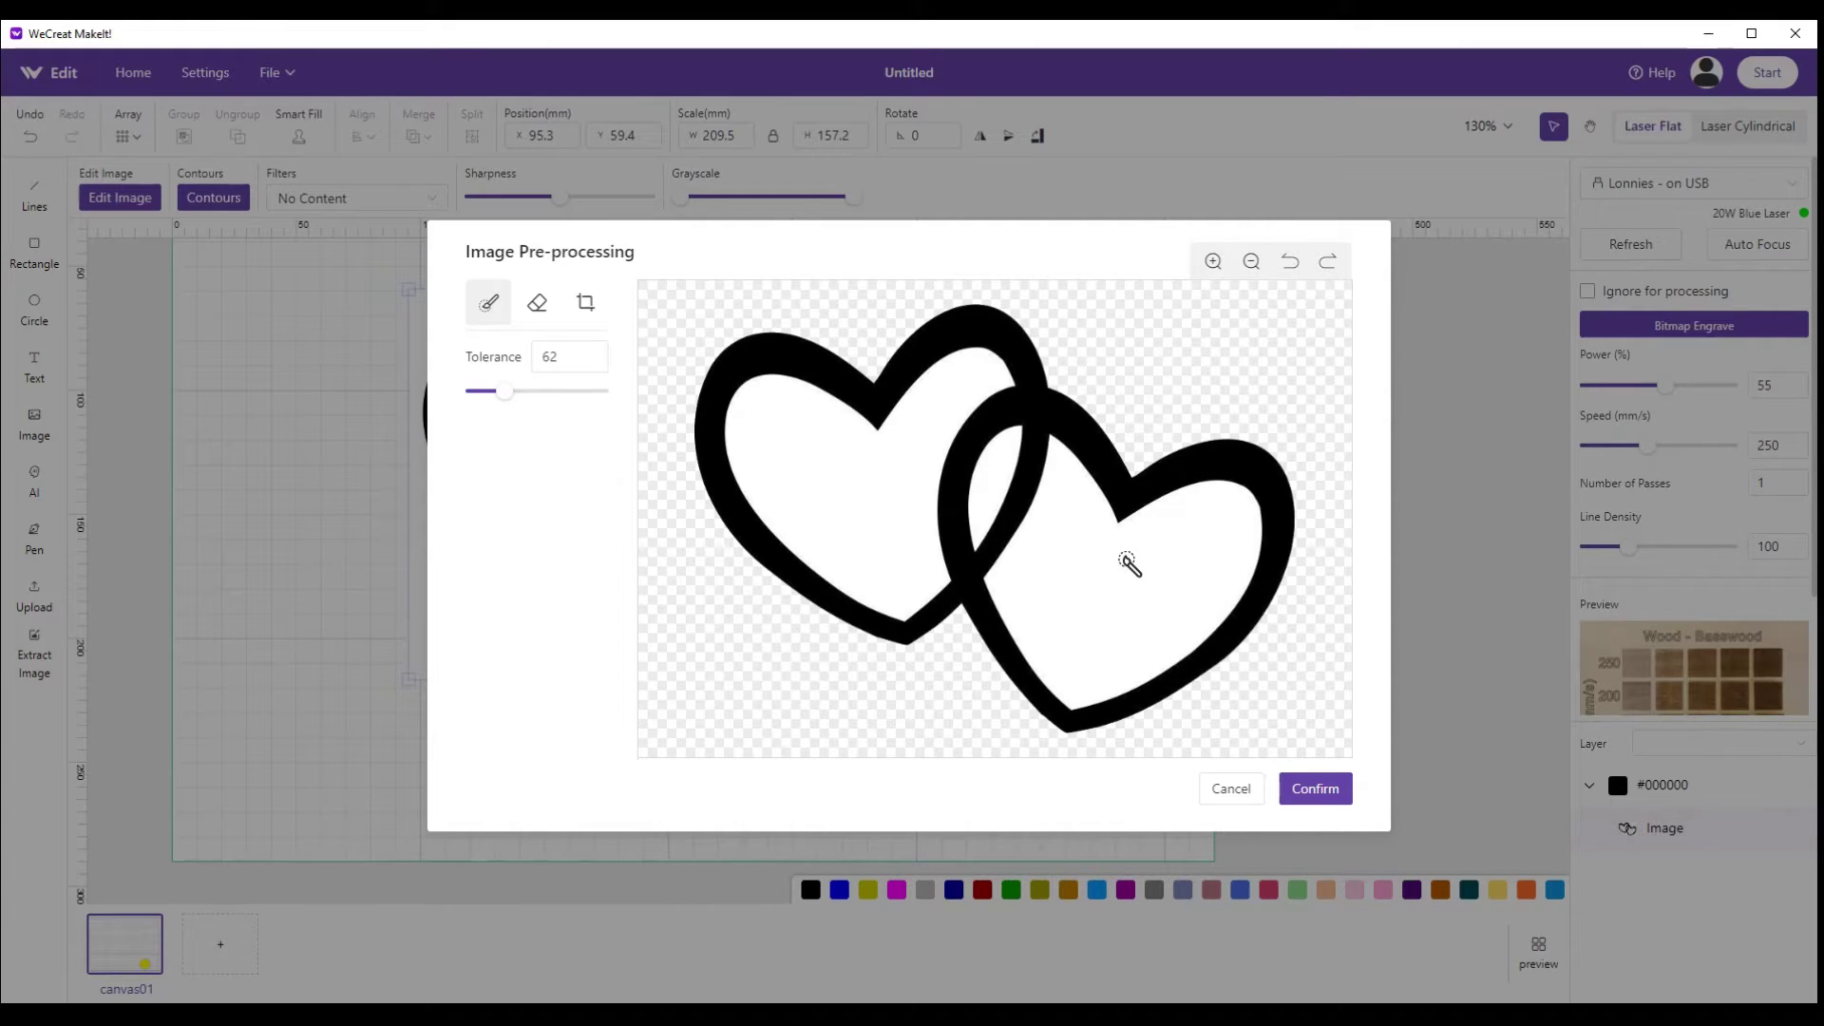
click(1293, 788)
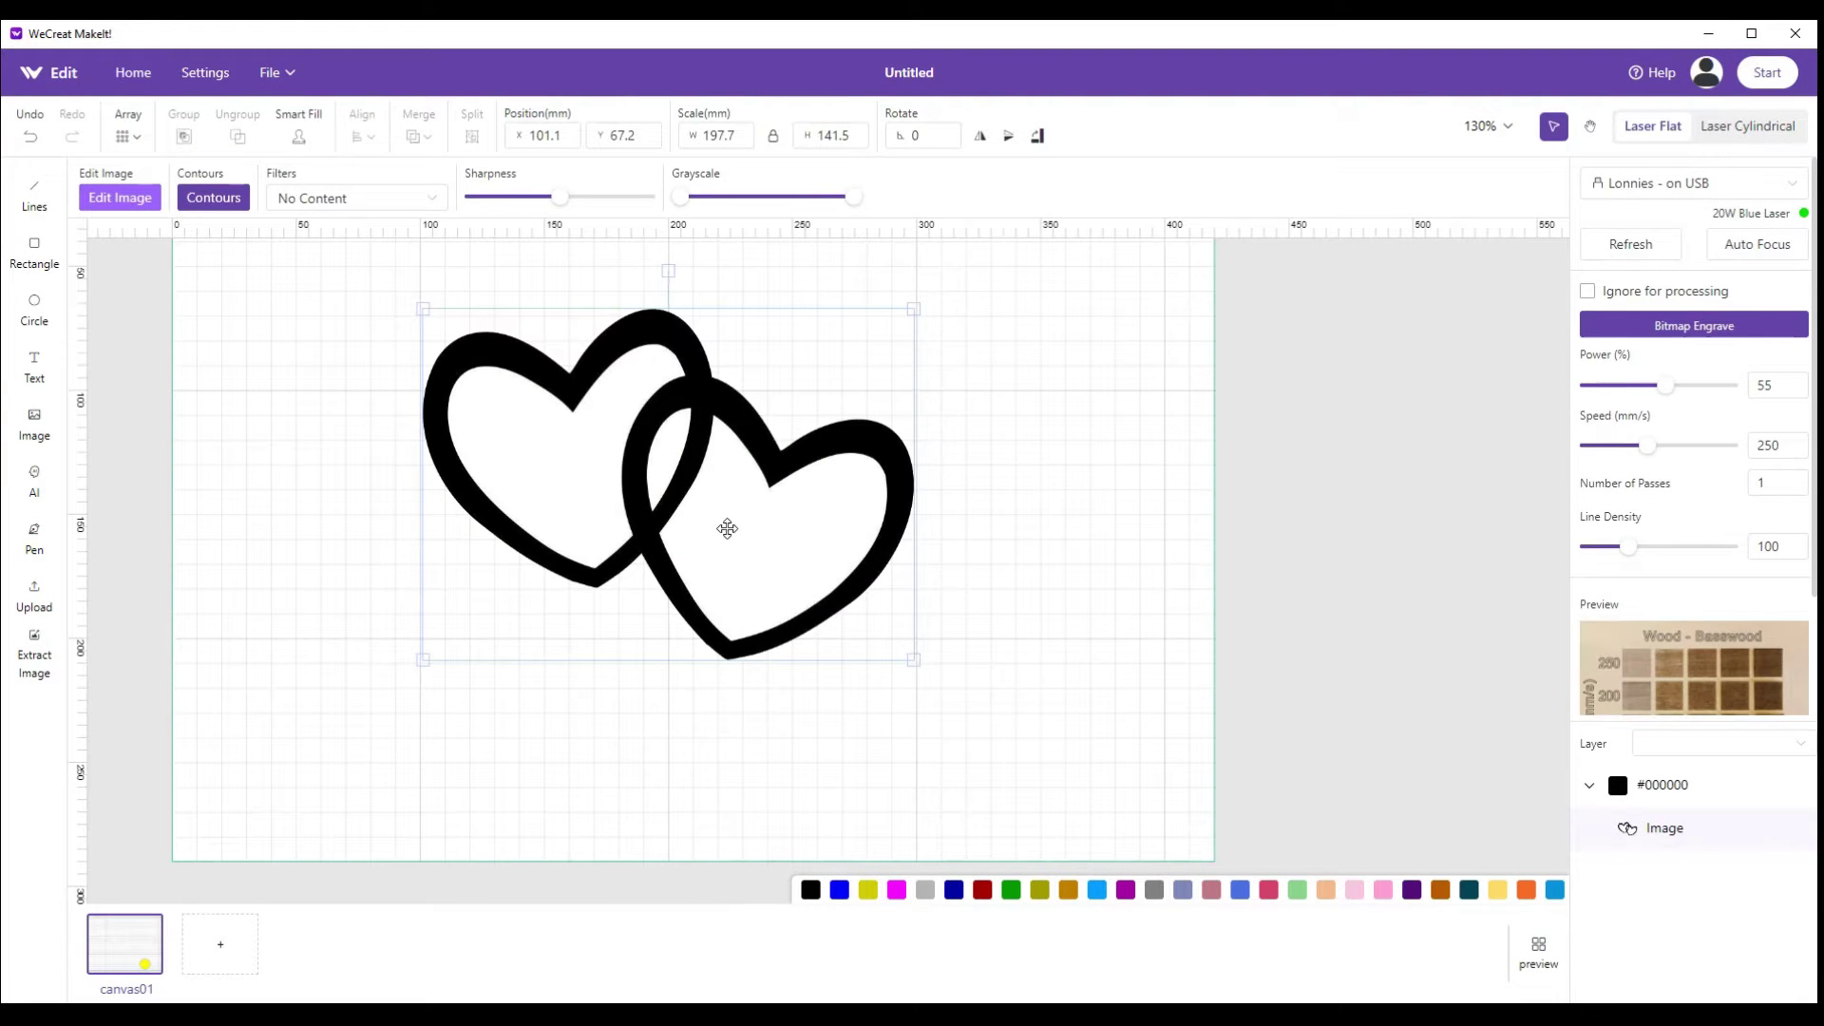
Generate a contour around the hearts image and move the resulting outline and the image apart on the canvas.
drag(725, 522, 764, 516)
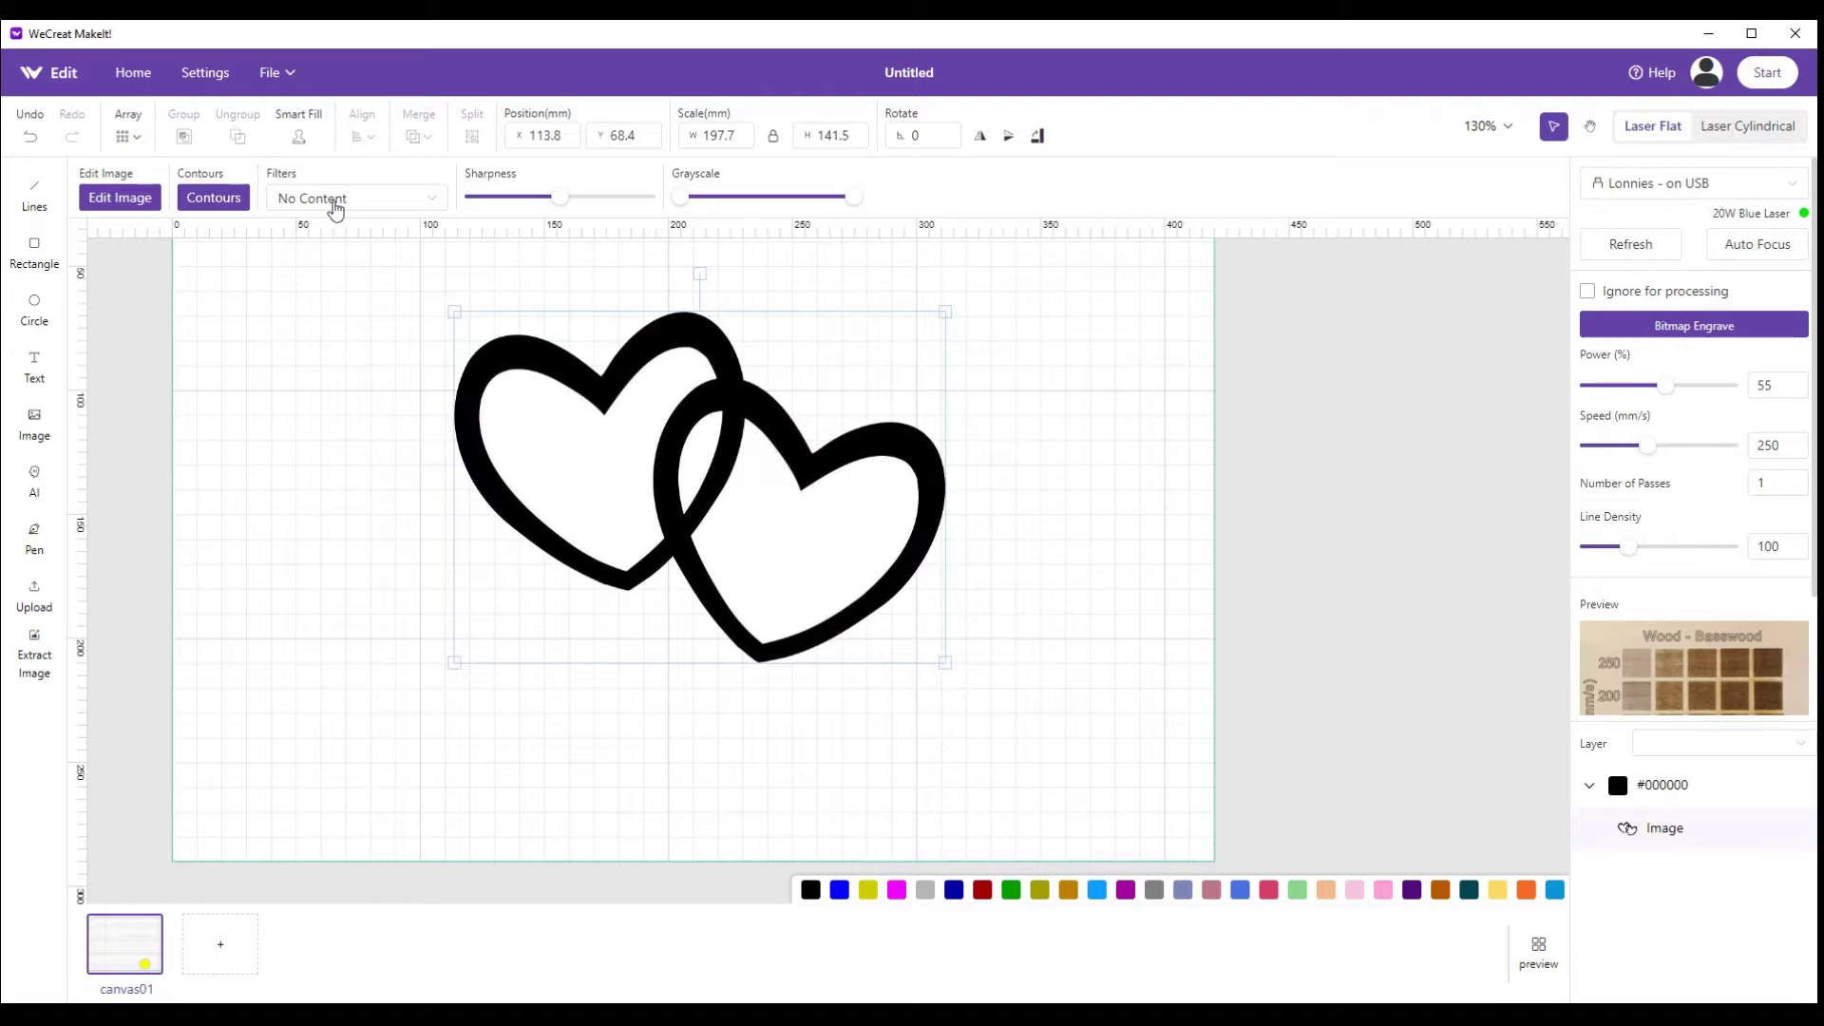
click(238, 197)
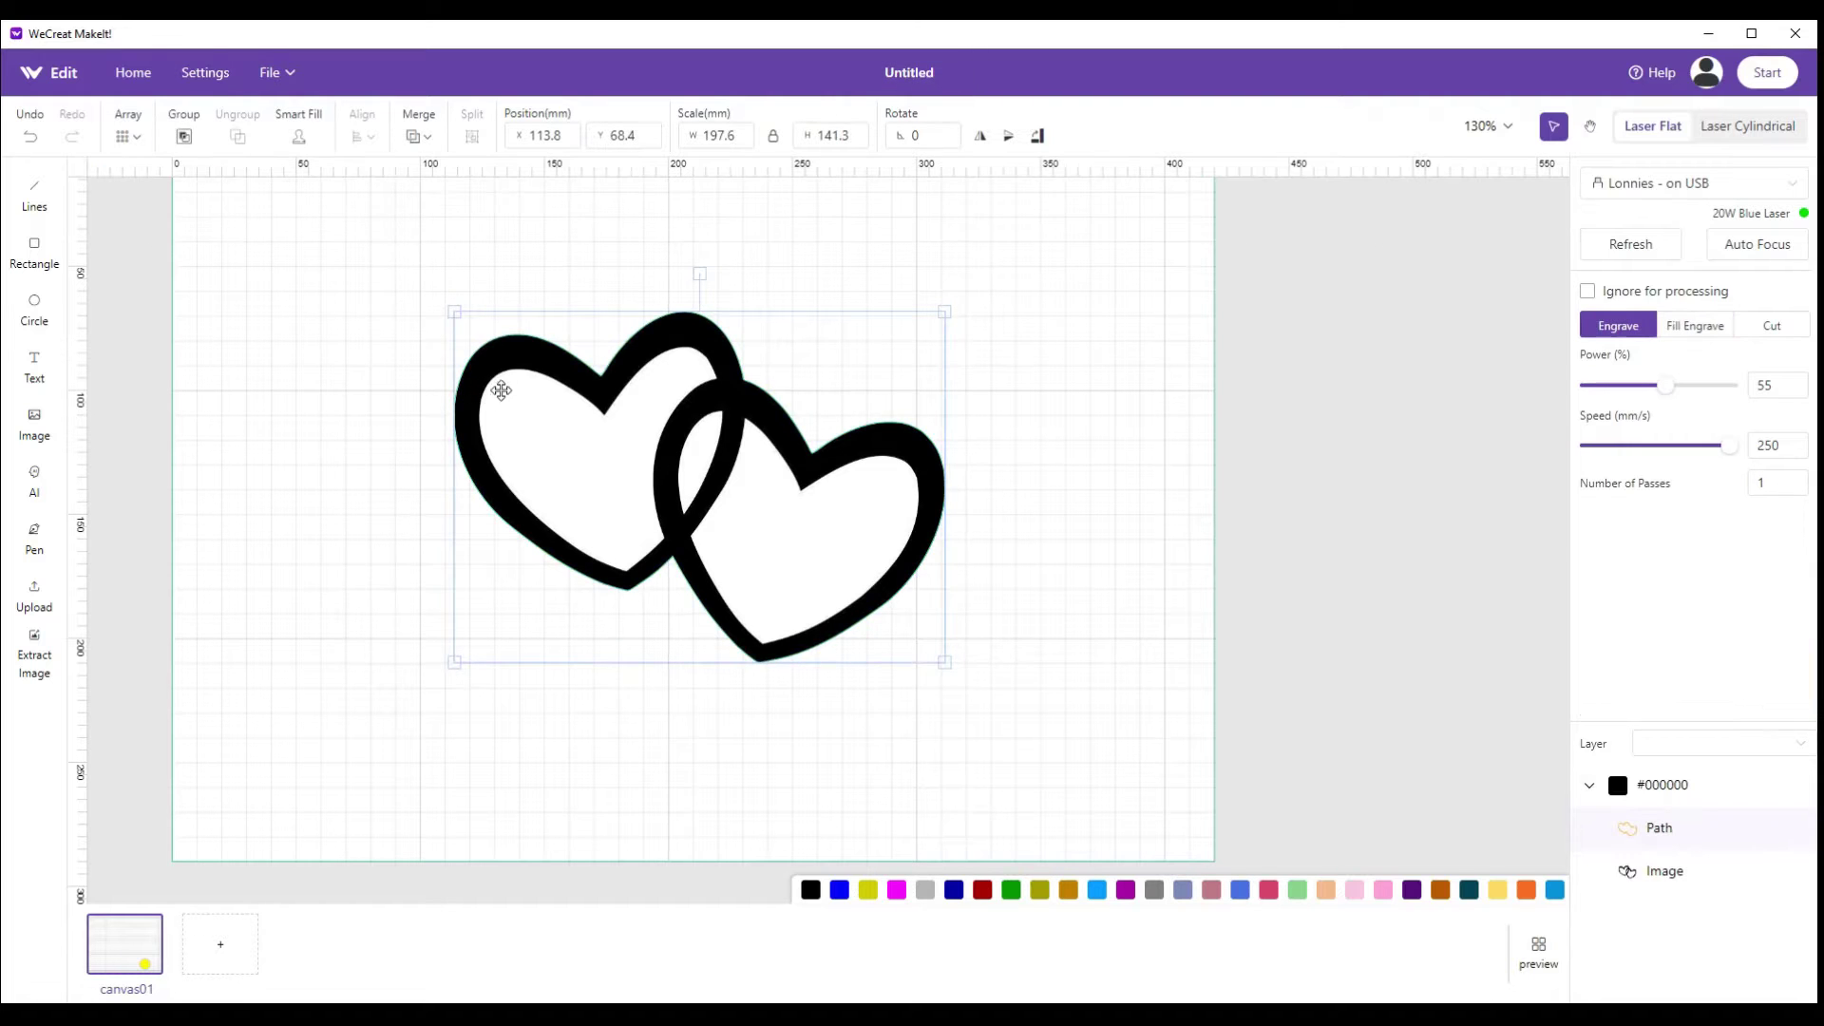
drag(523, 363, 839, 323)
drag(593, 370, 346, 445)
drag(912, 451, 743, 434)
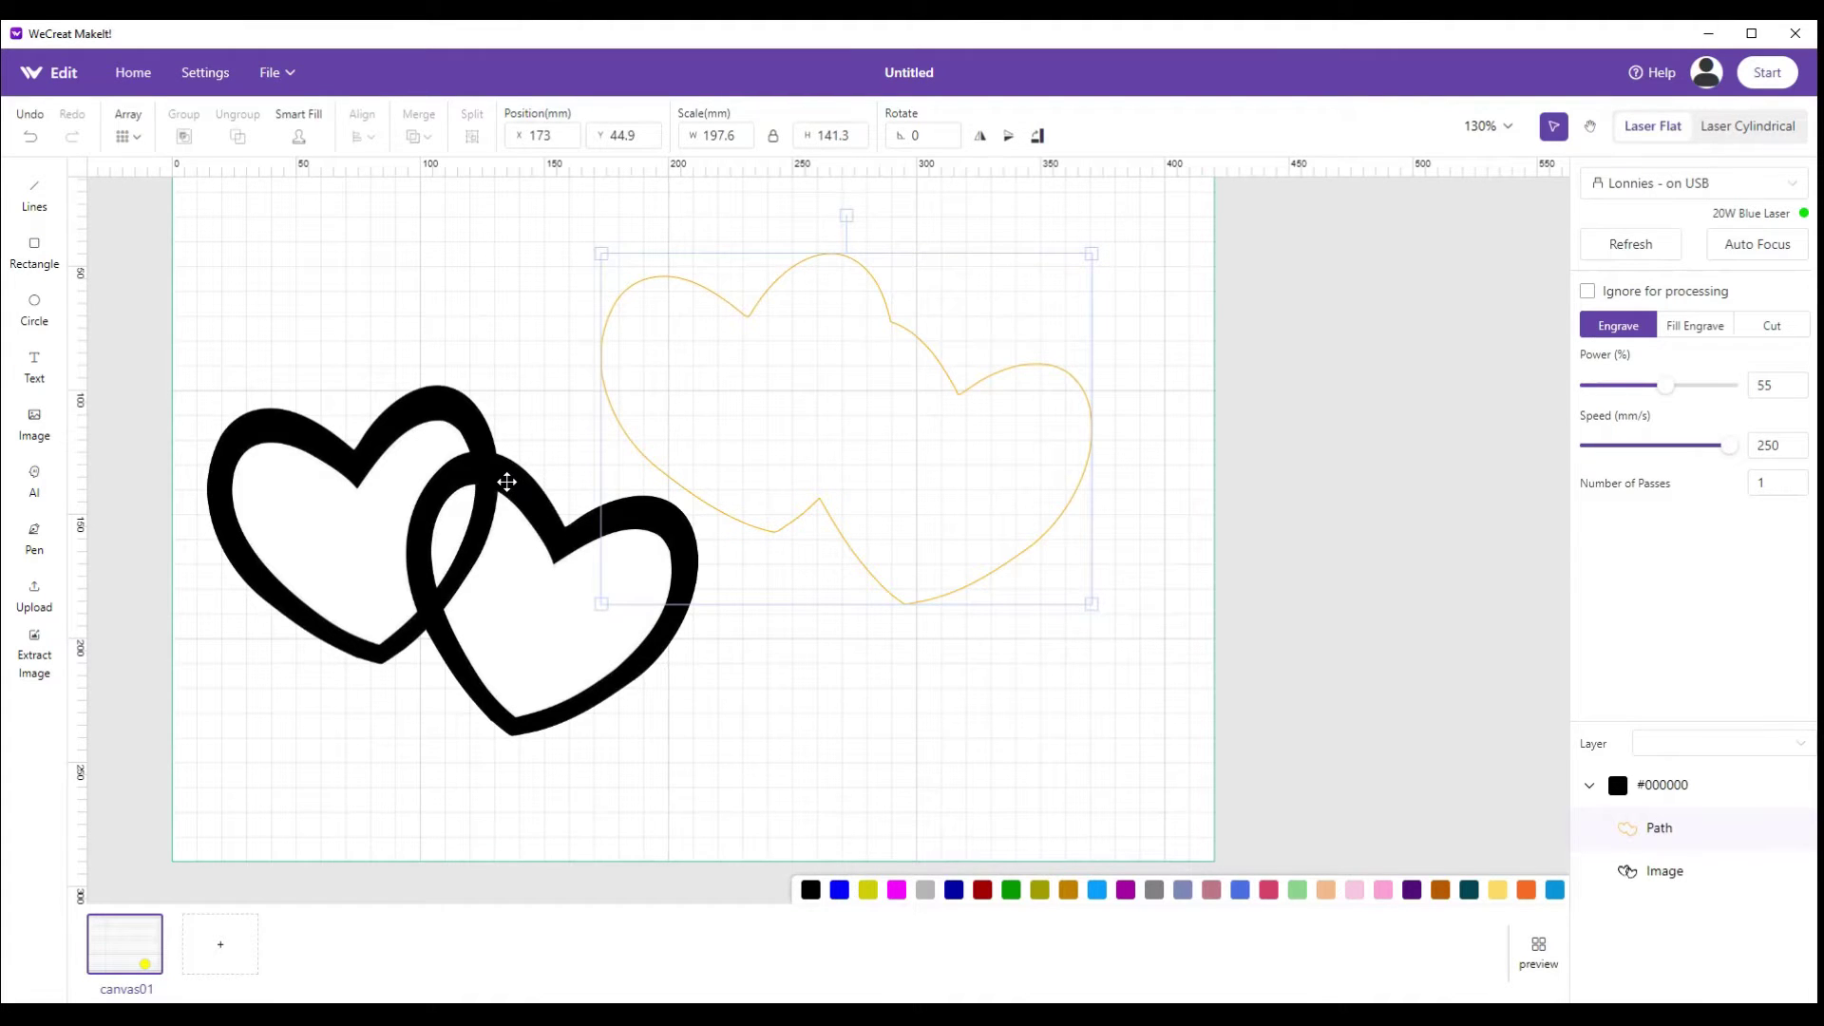
Delete the original hearts image and move the remaining contour outline toward the middle of the canvas.
click(506, 481)
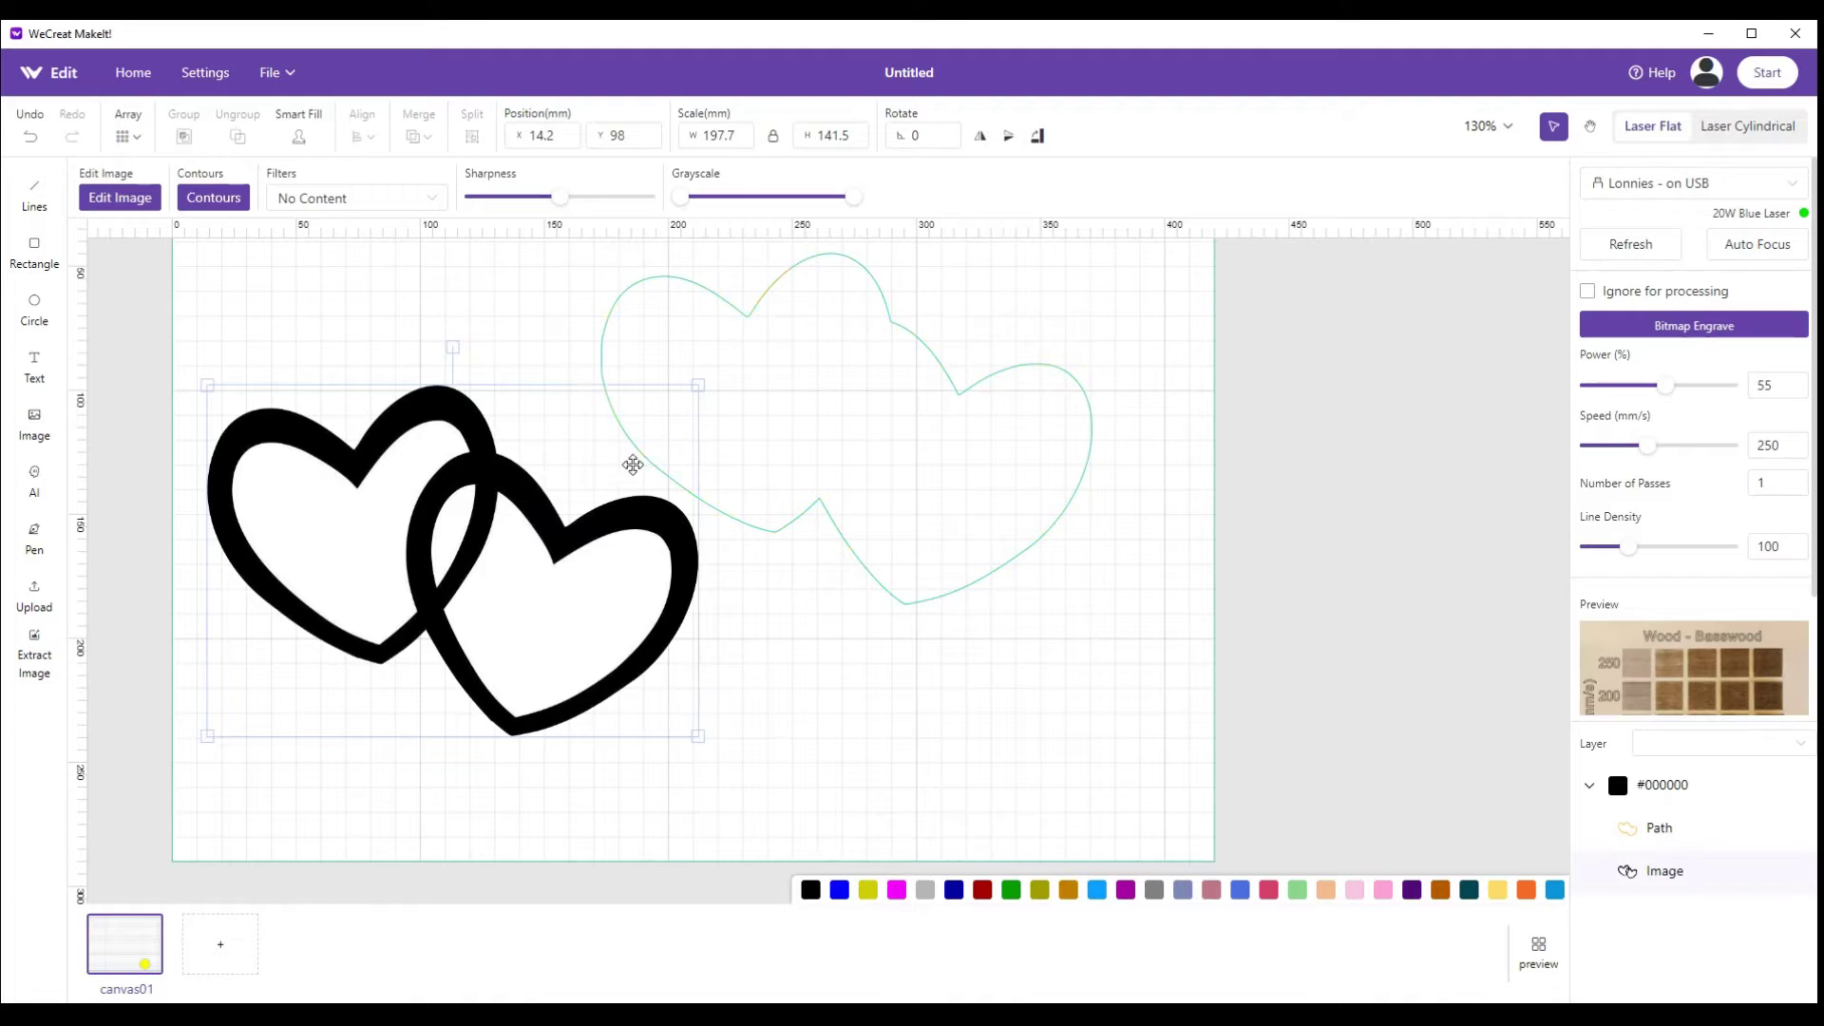
key(Delete)
drag(724, 447, 551, 496)
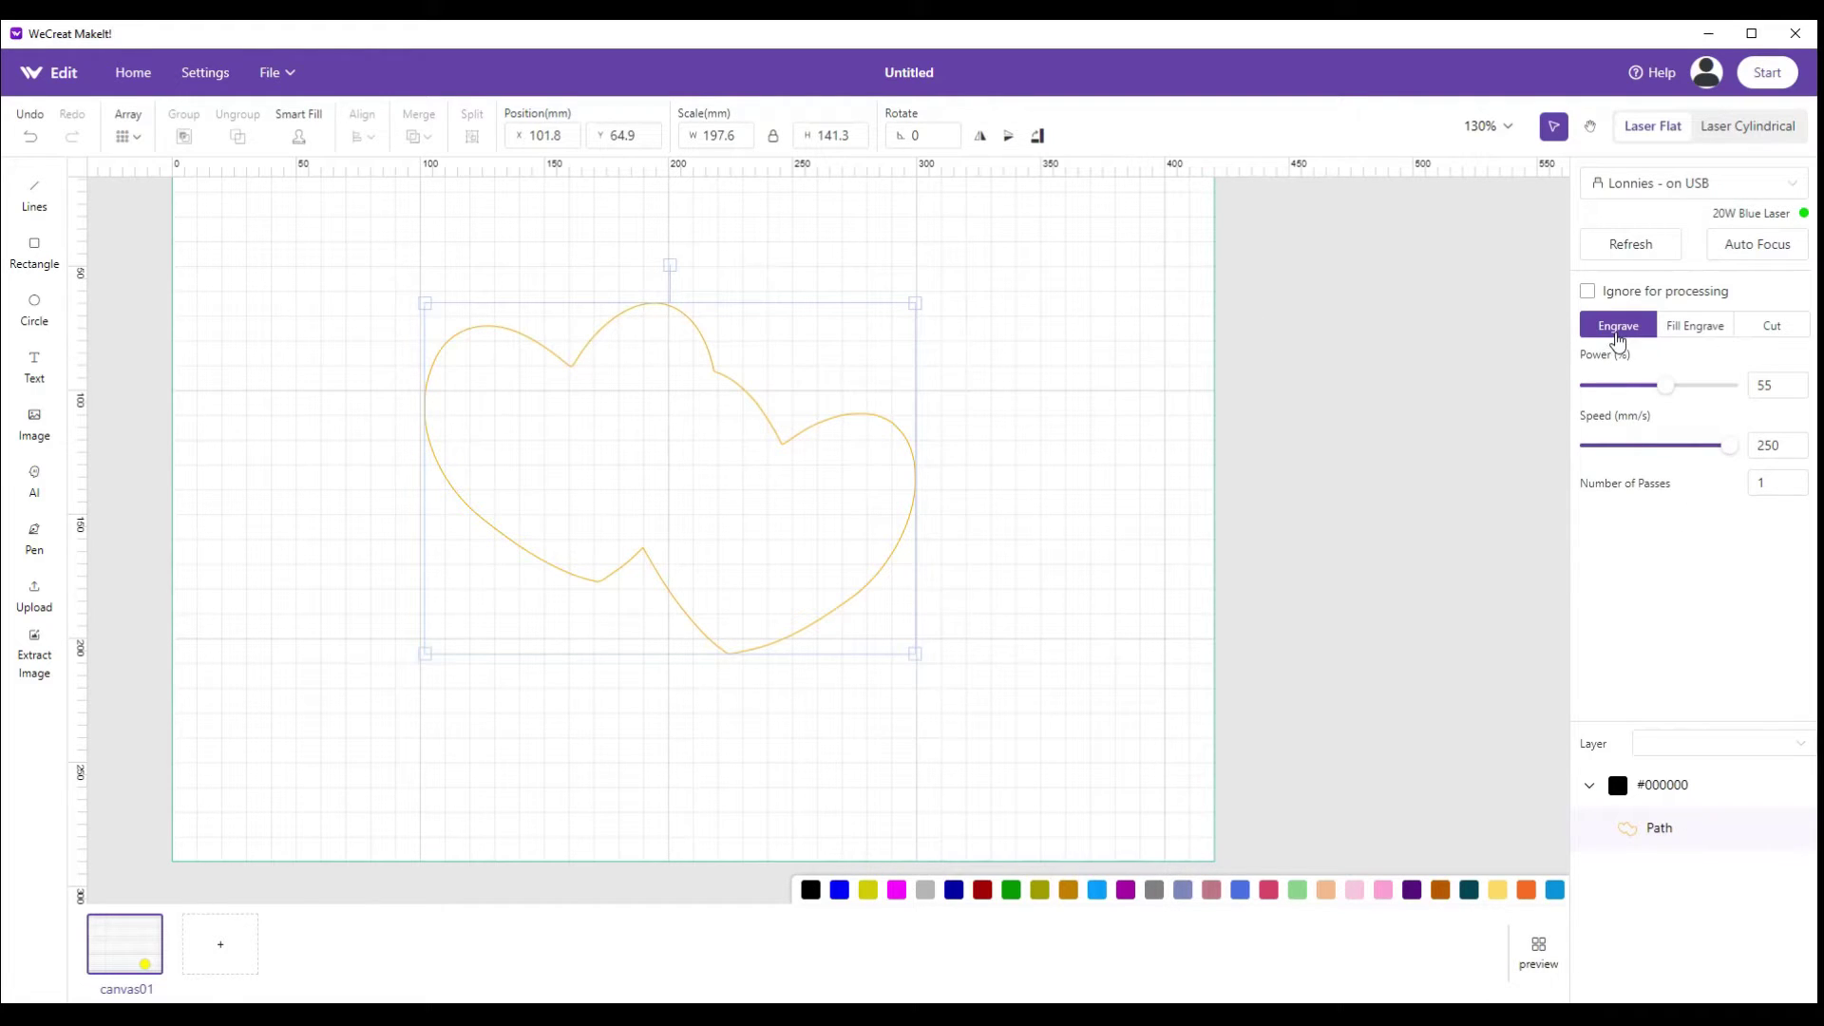
Try Fill Engrave on the hearts outline, switch its processing to Cut, and shift it higher on the canvas.
click(1679, 335)
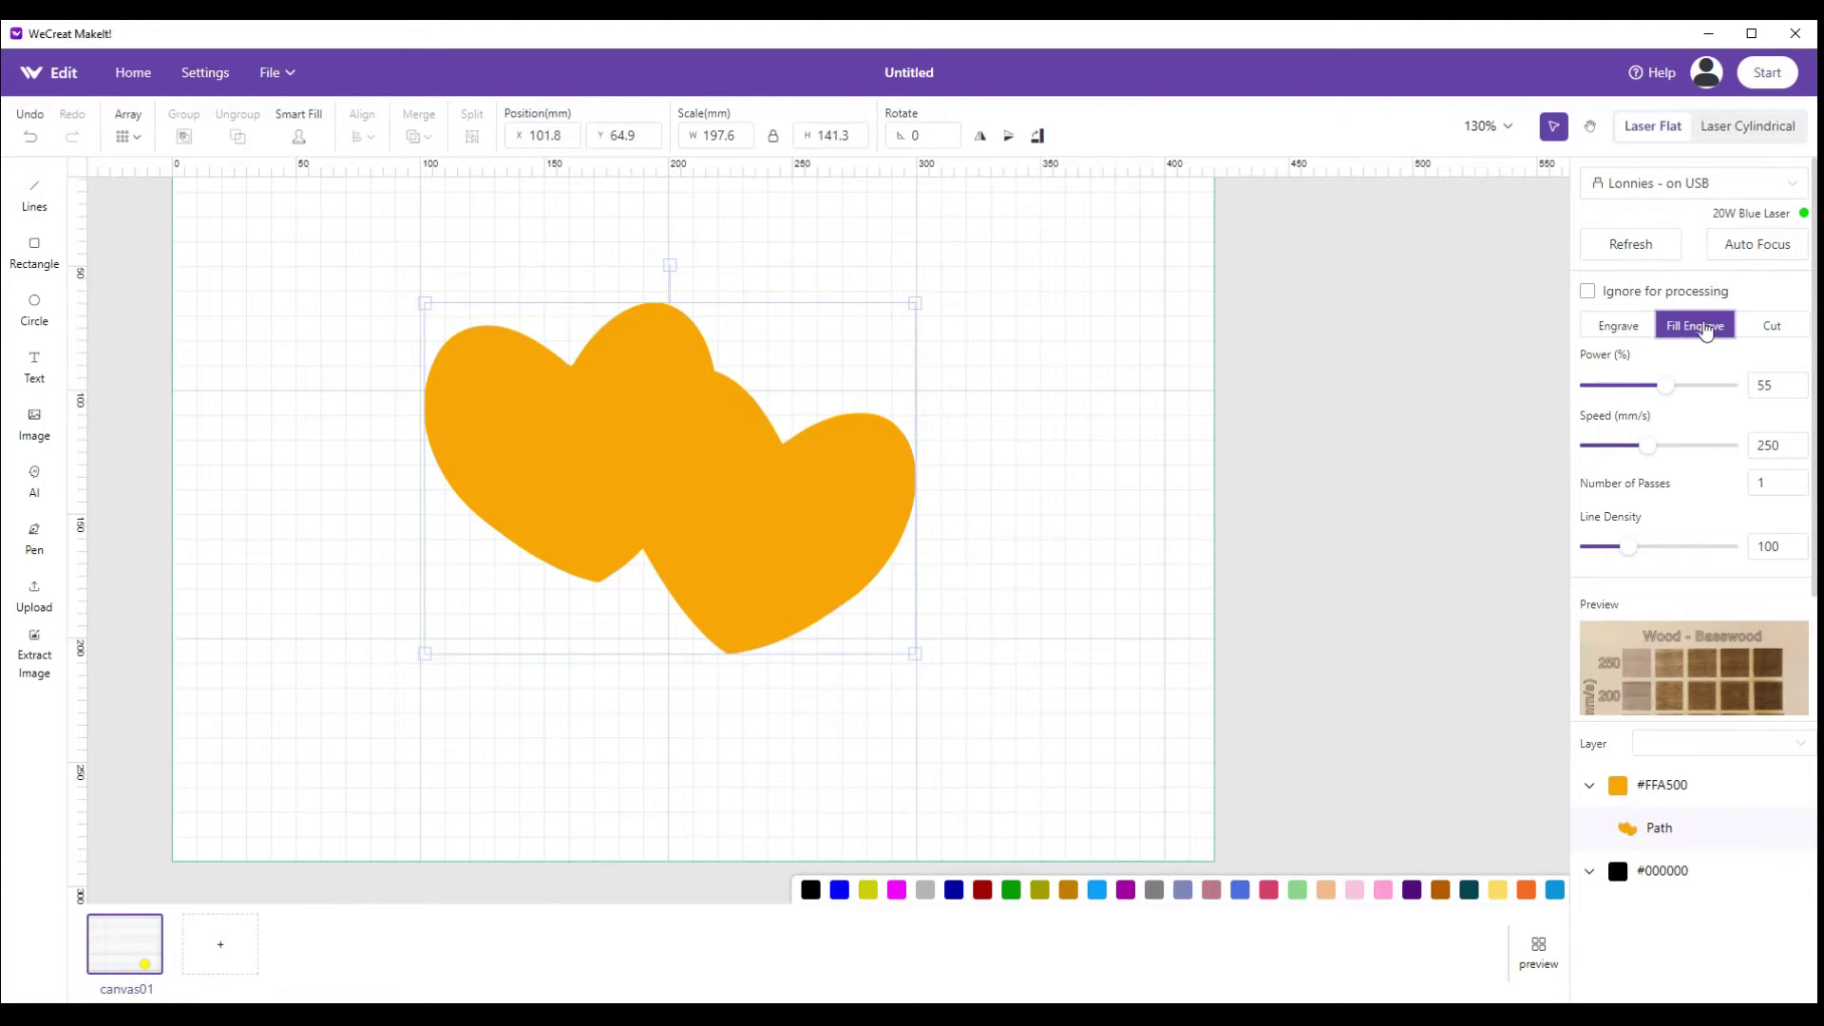
click(1763, 329)
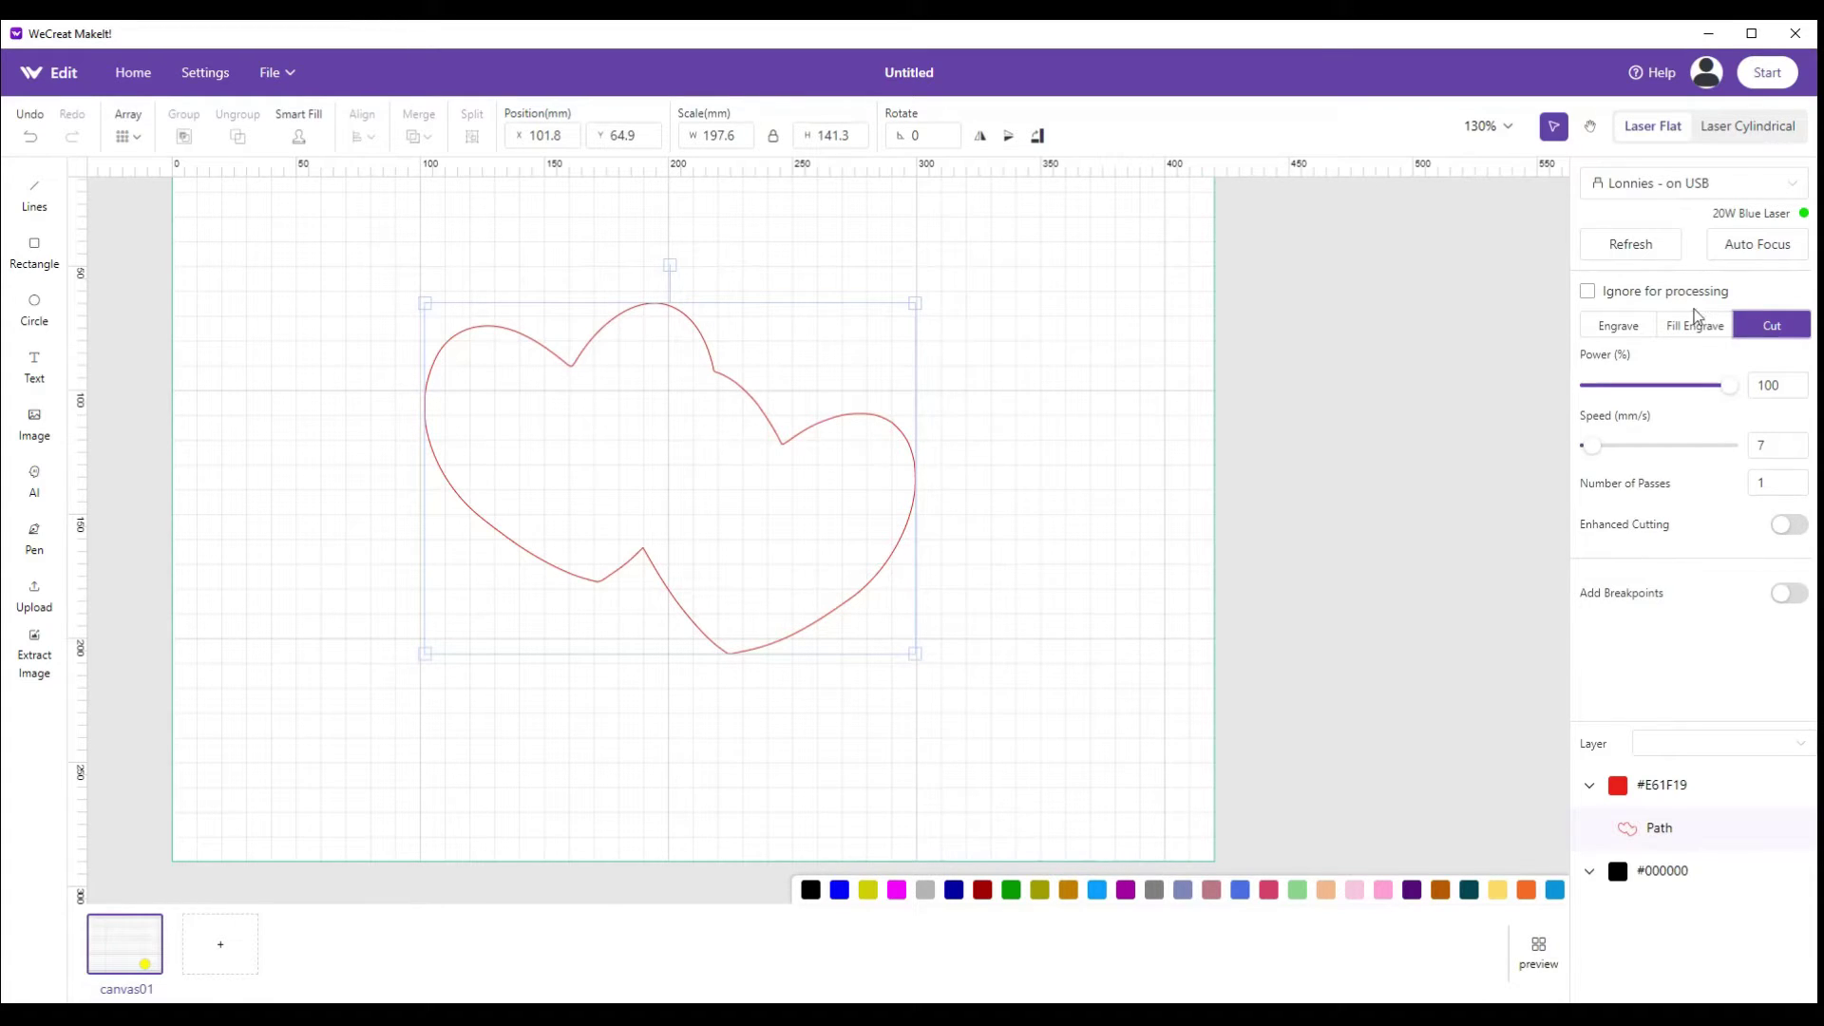
drag(668, 436, 693, 369)
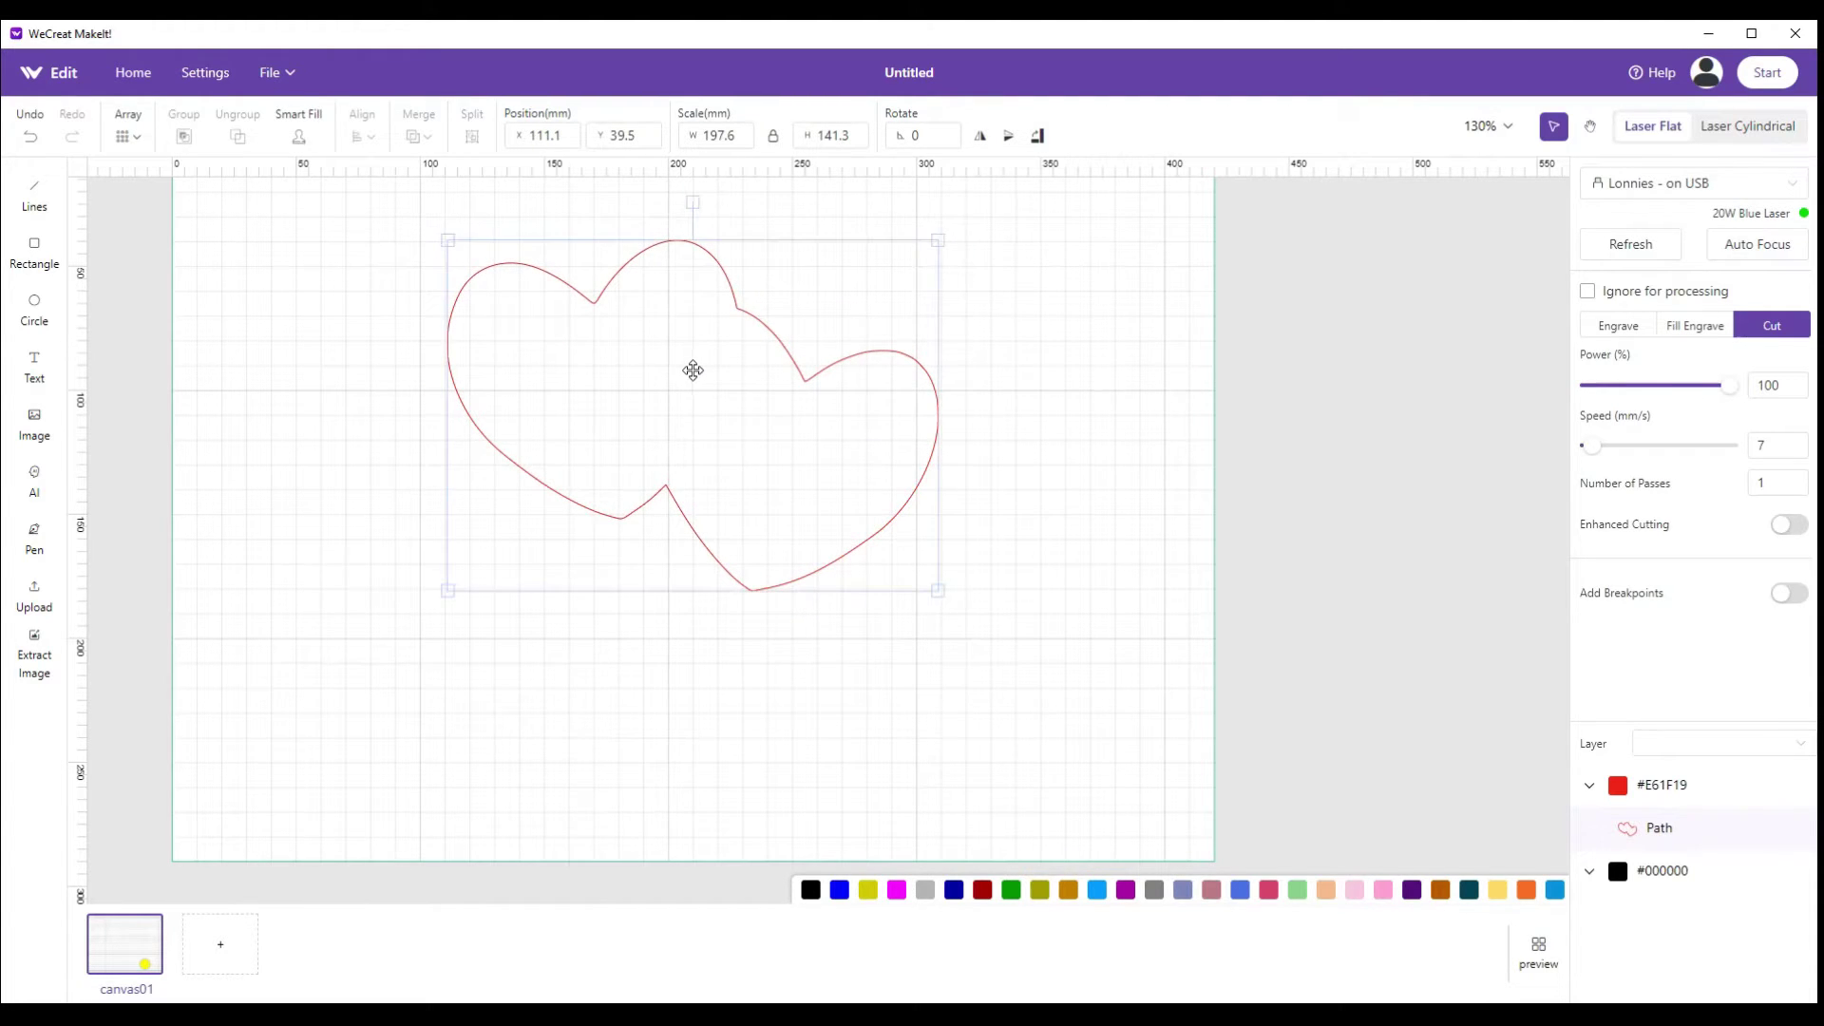
click(1634, 249)
key(ctrl+z)
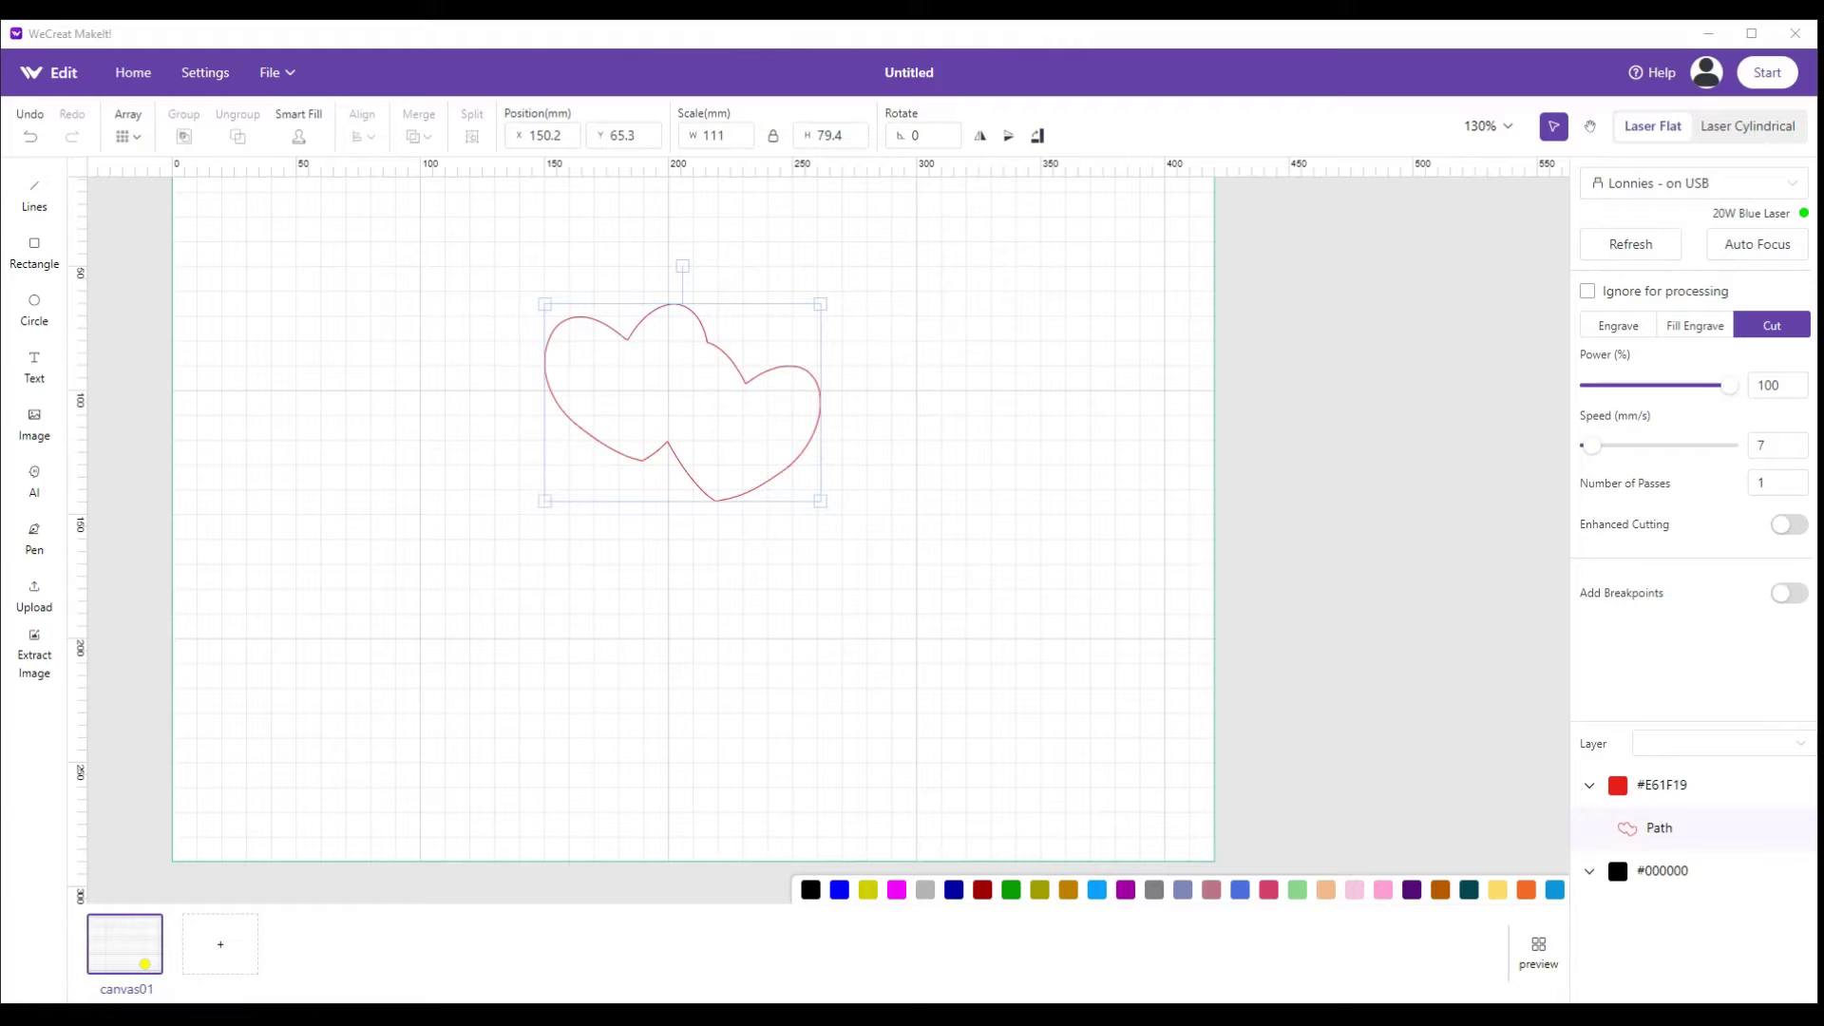
Set the width of the hearts outline to 111.4 mm with its proportions locked.
click(717, 135)
click(773, 138)
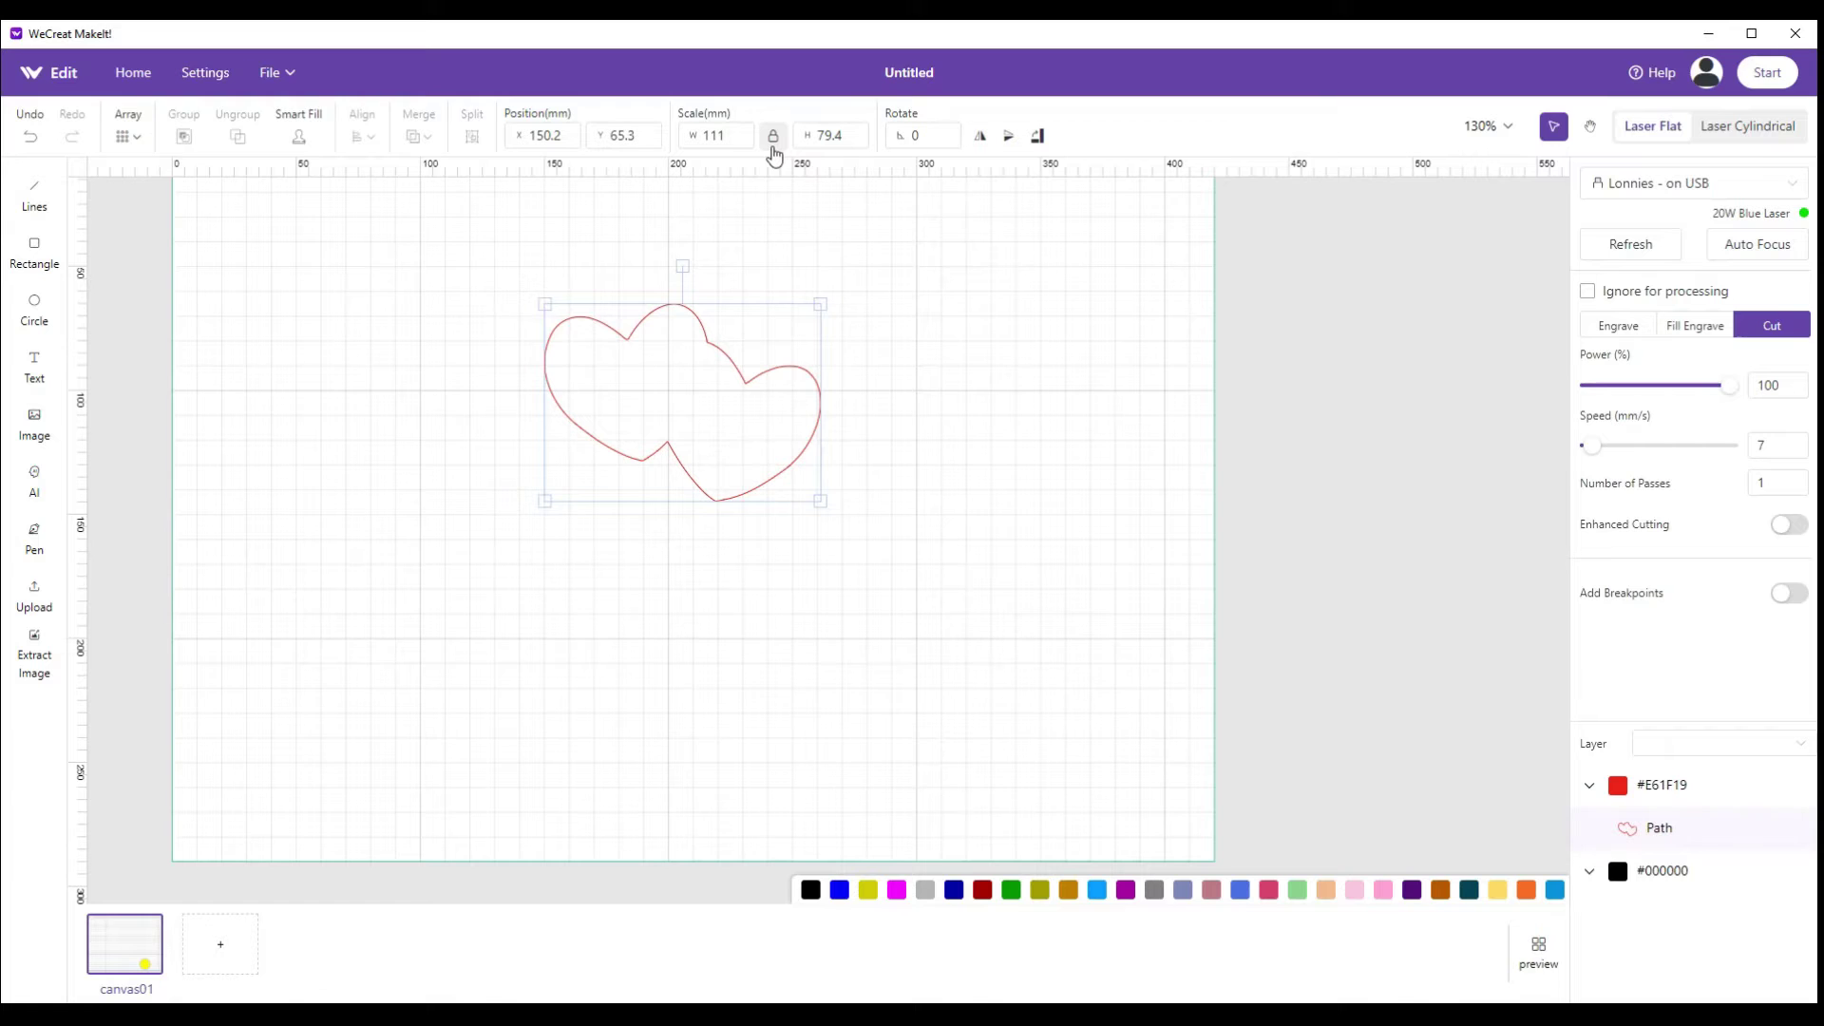
click(719, 135)
text(4)
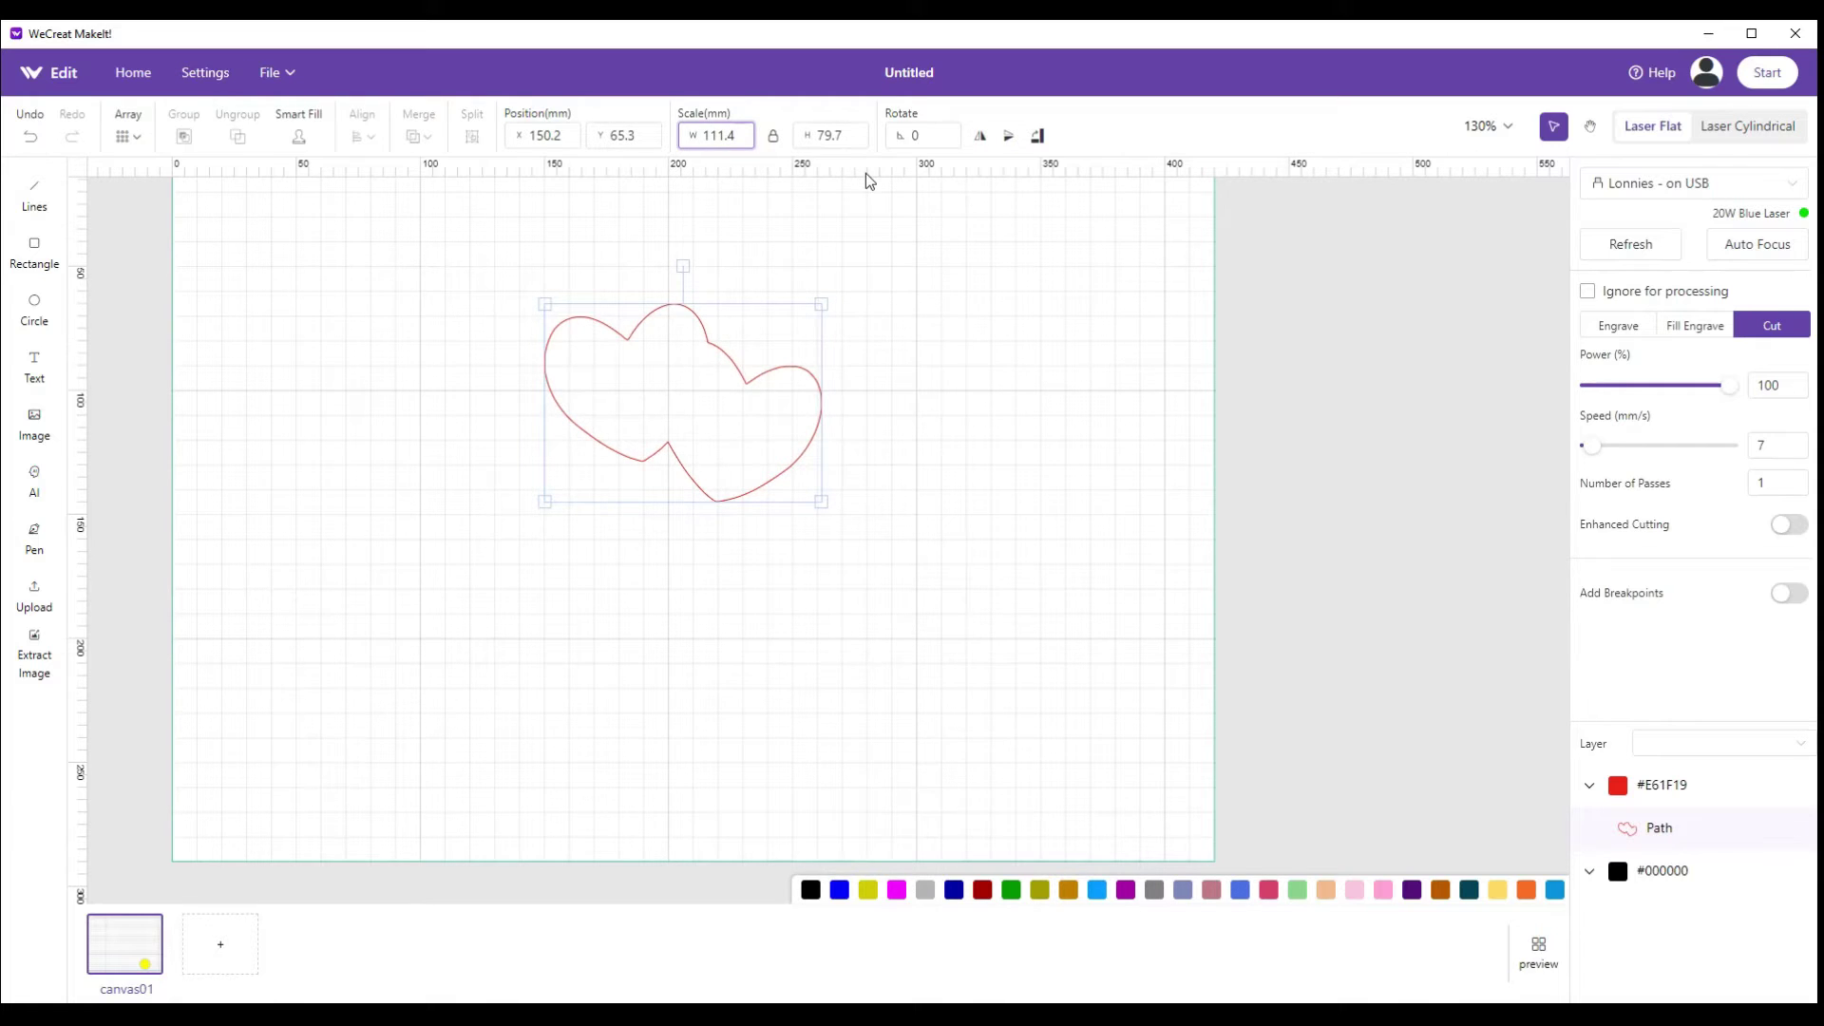
key(BackSpace)
key(BackSpace)
text(.)
text(4)
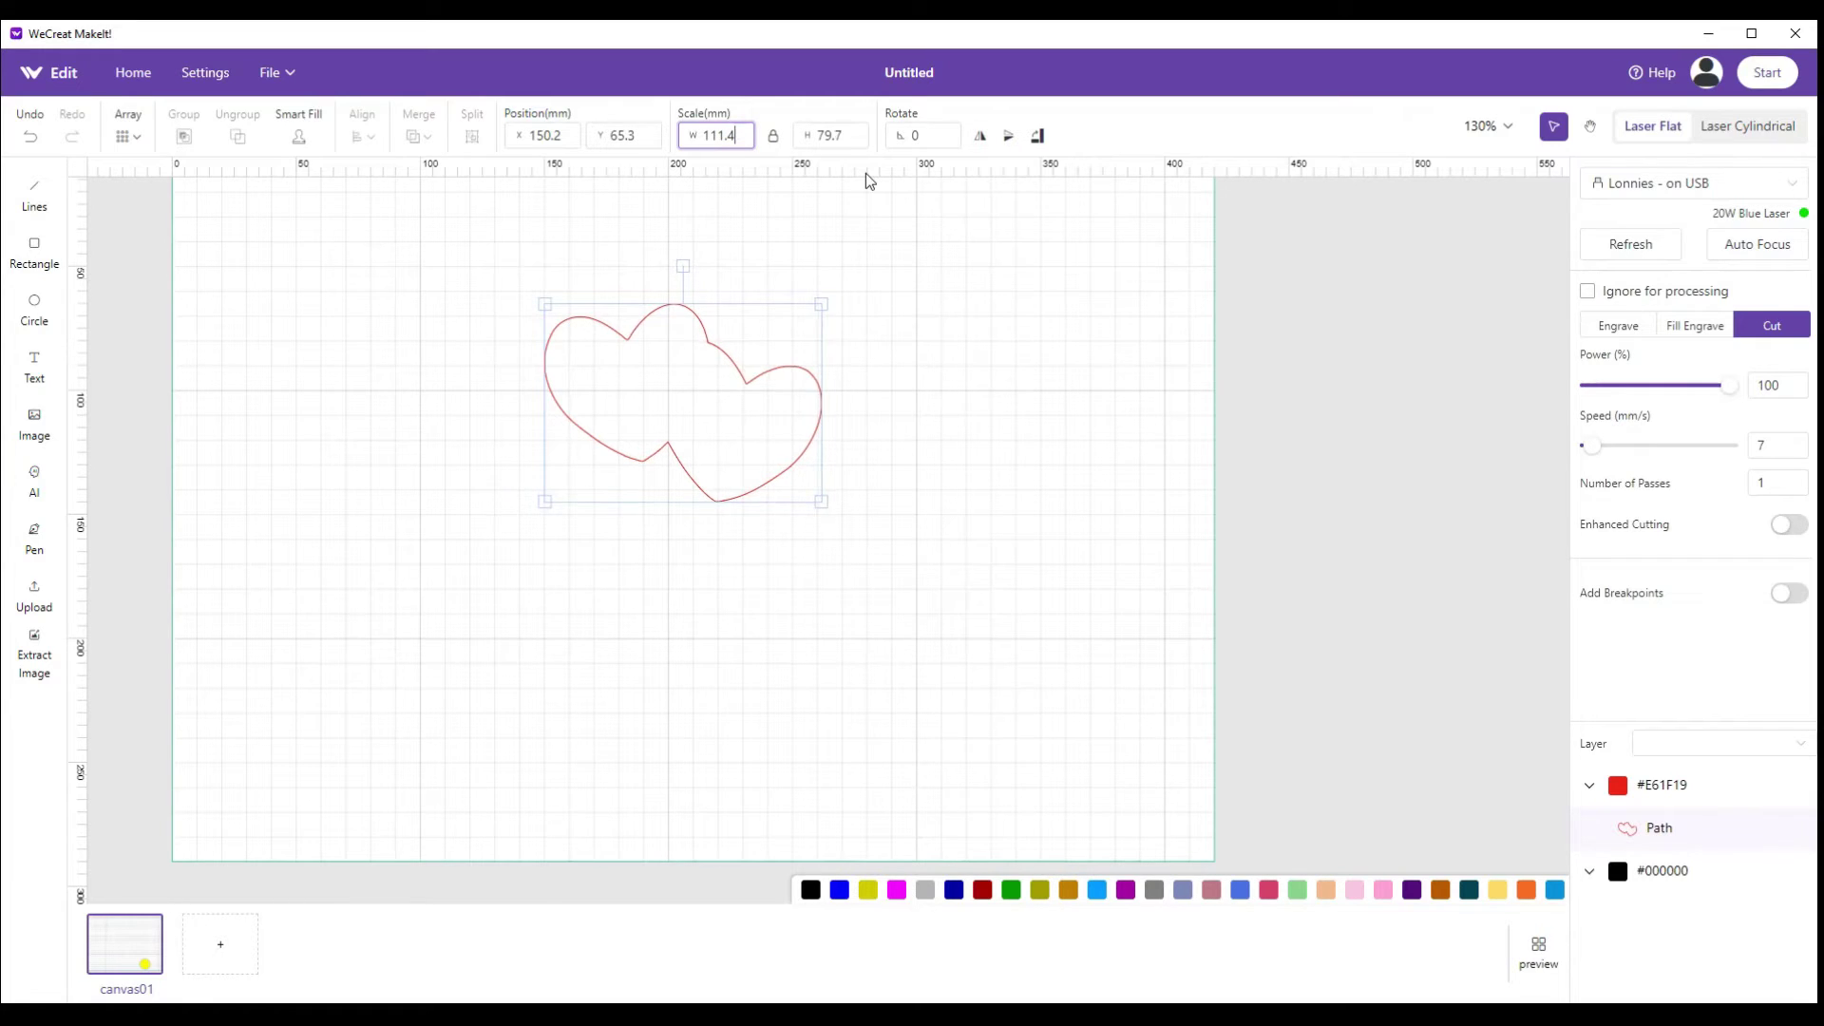
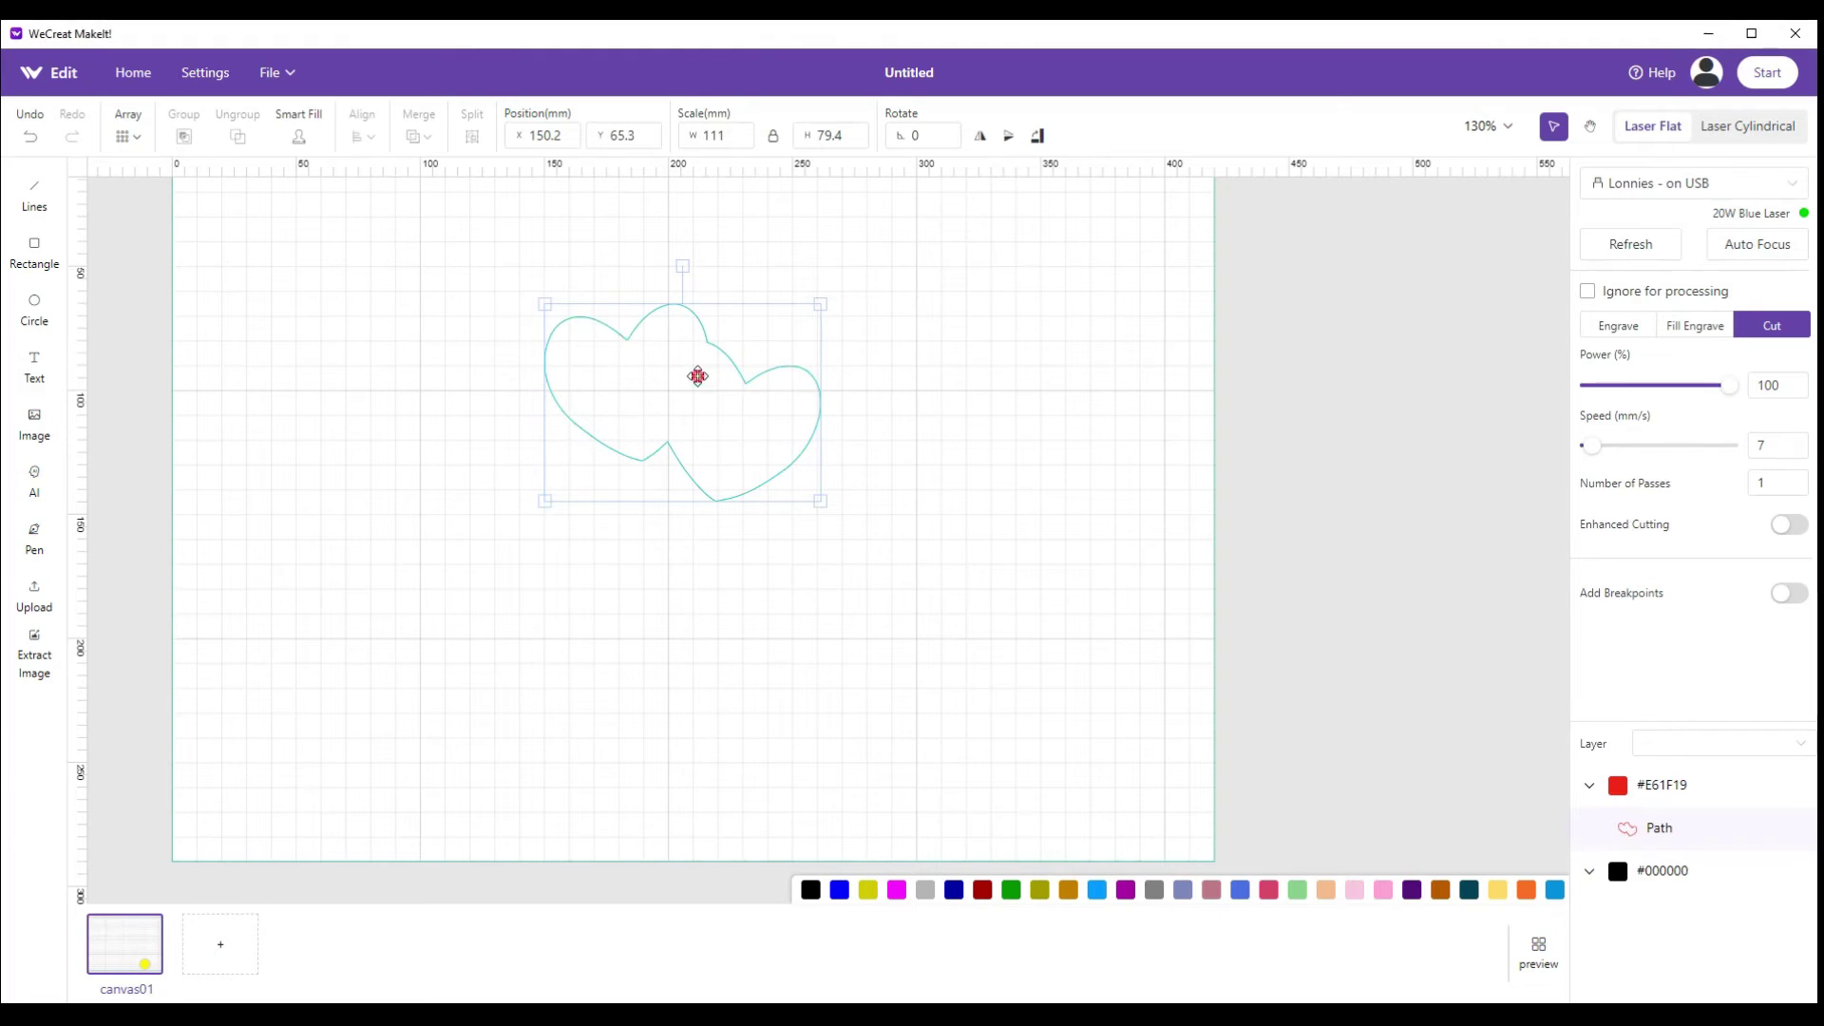
Switch the hearts outline to Fill Engrave with power at 100% and speed at 155 mm/s.
click(1690, 327)
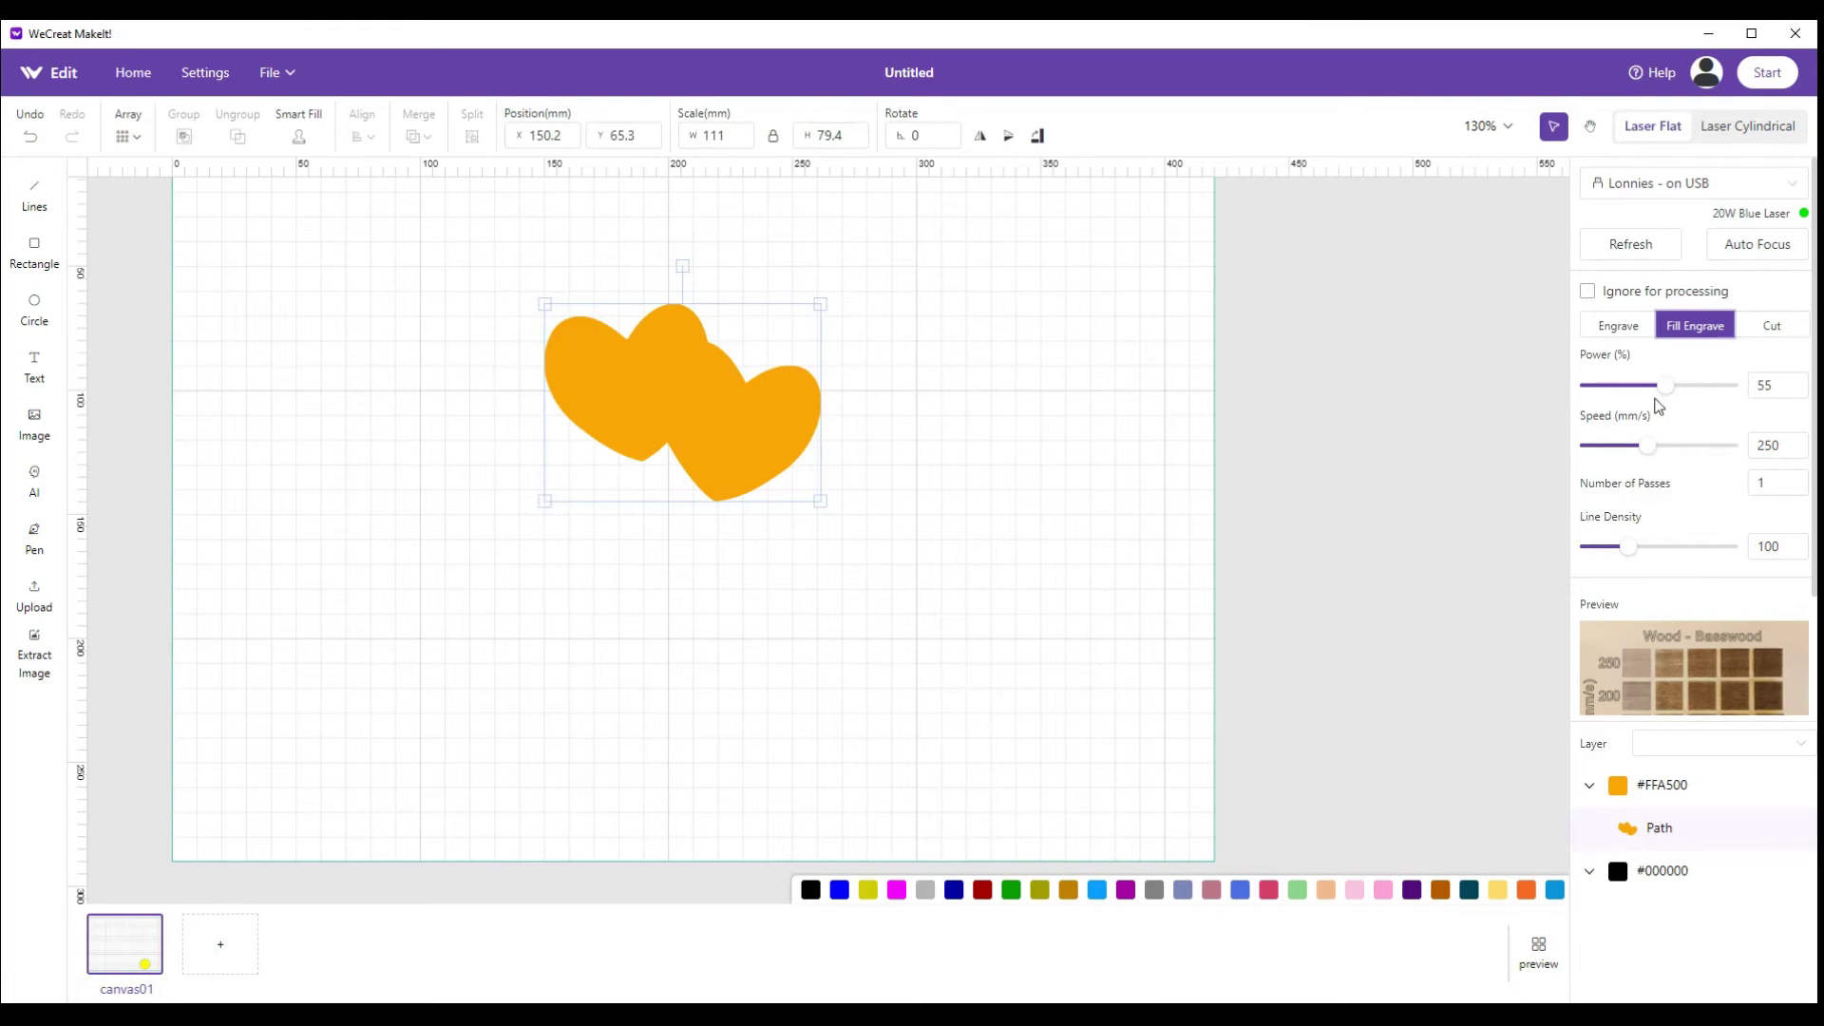
mouse_move(1664, 397)
drag(1668, 400, 1692, 395)
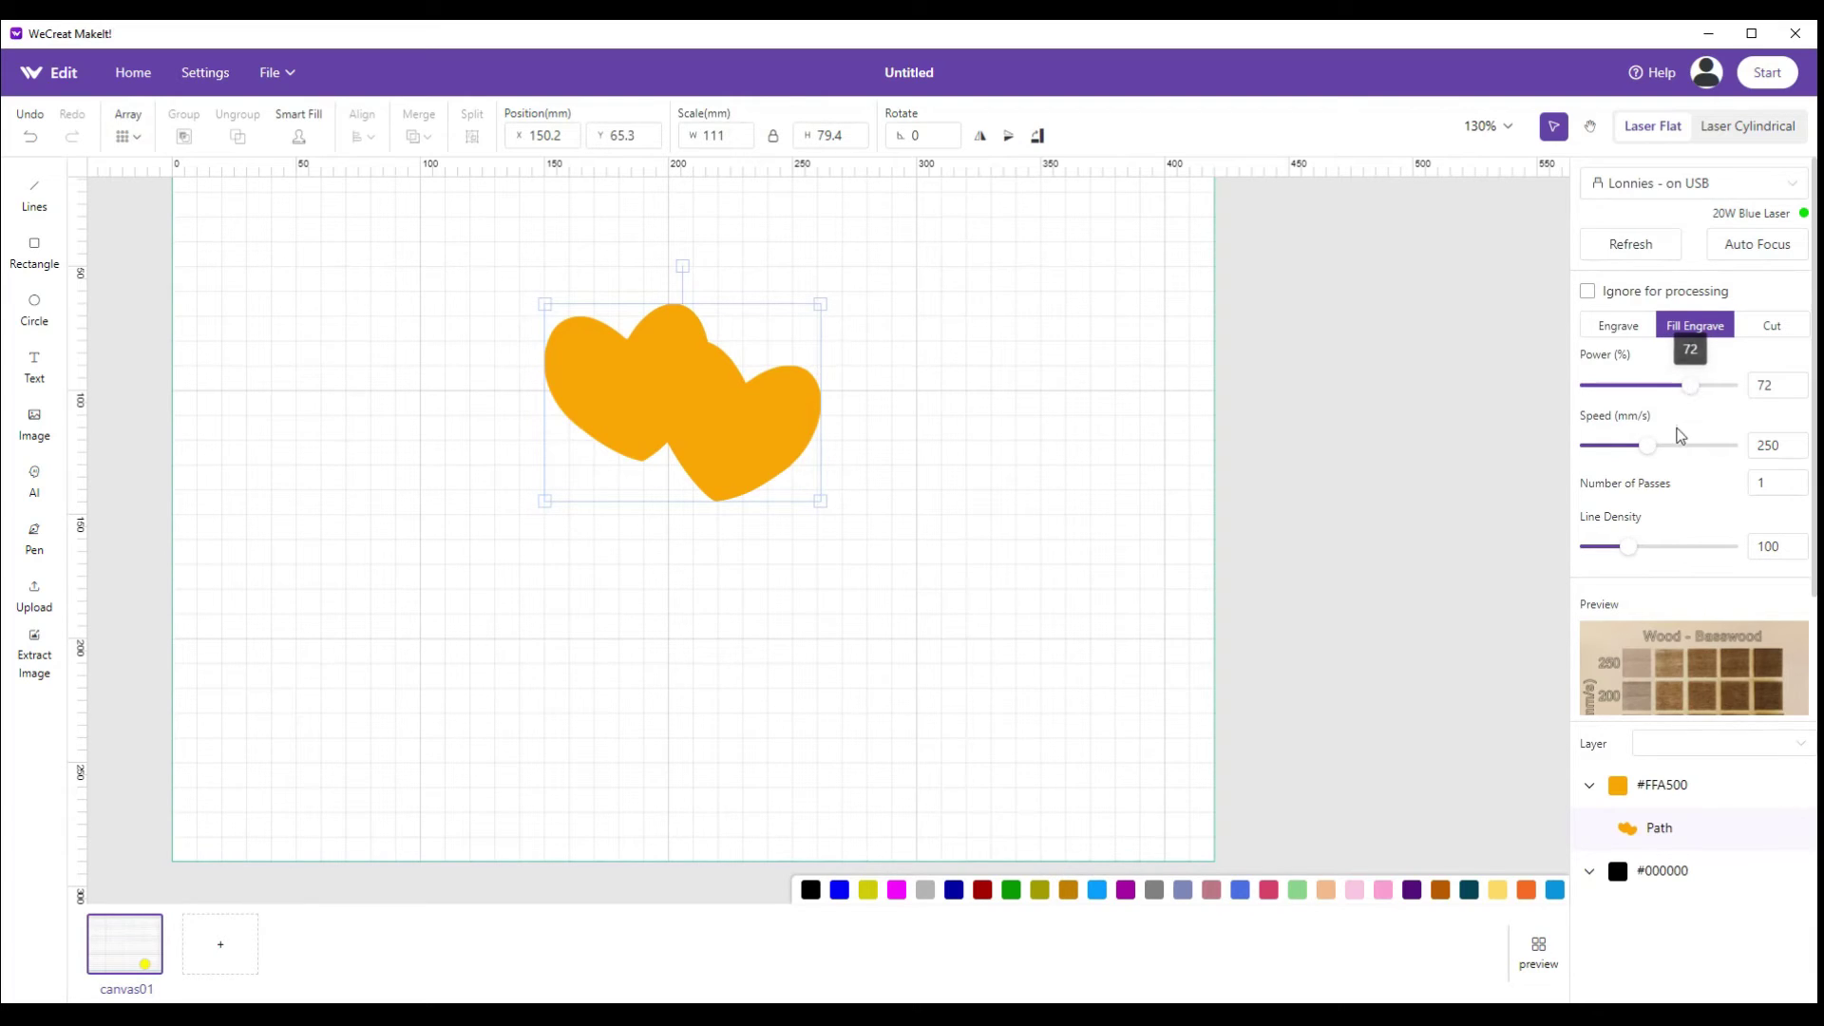
mouse_move(1658, 456)
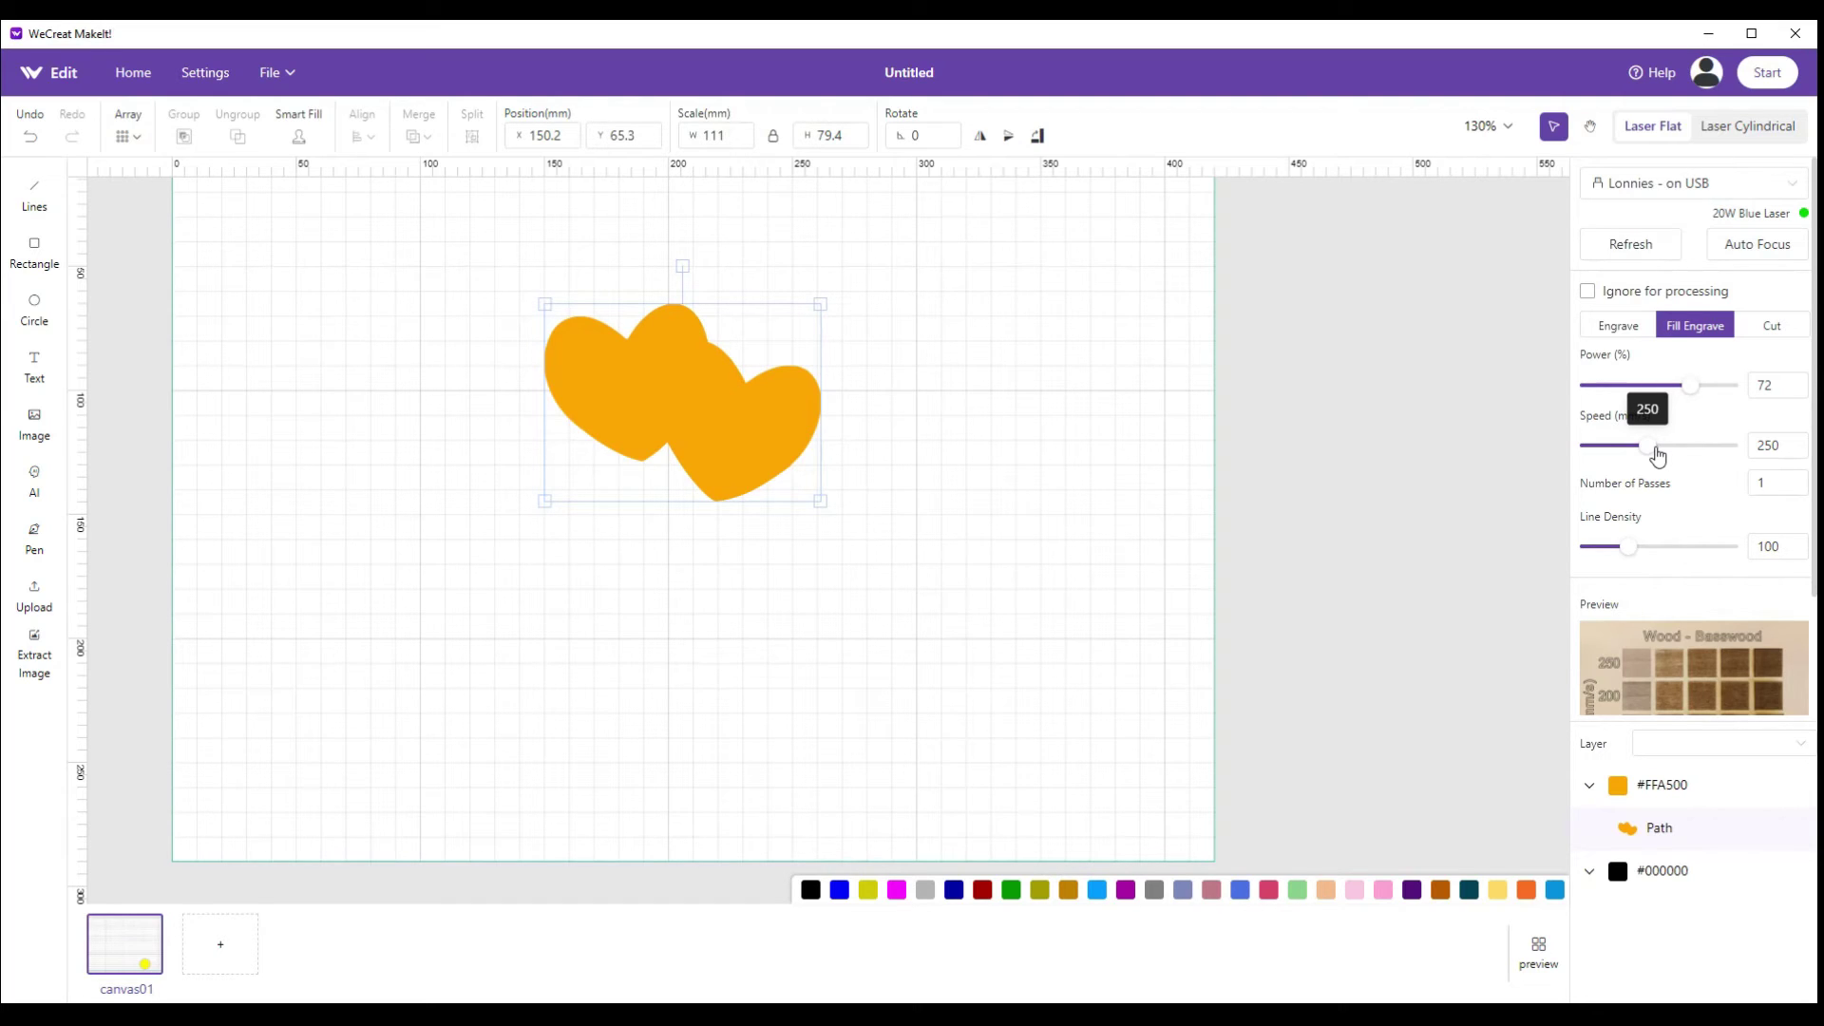
click(1689, 385)
drag(1689, 385, 1731, 384)
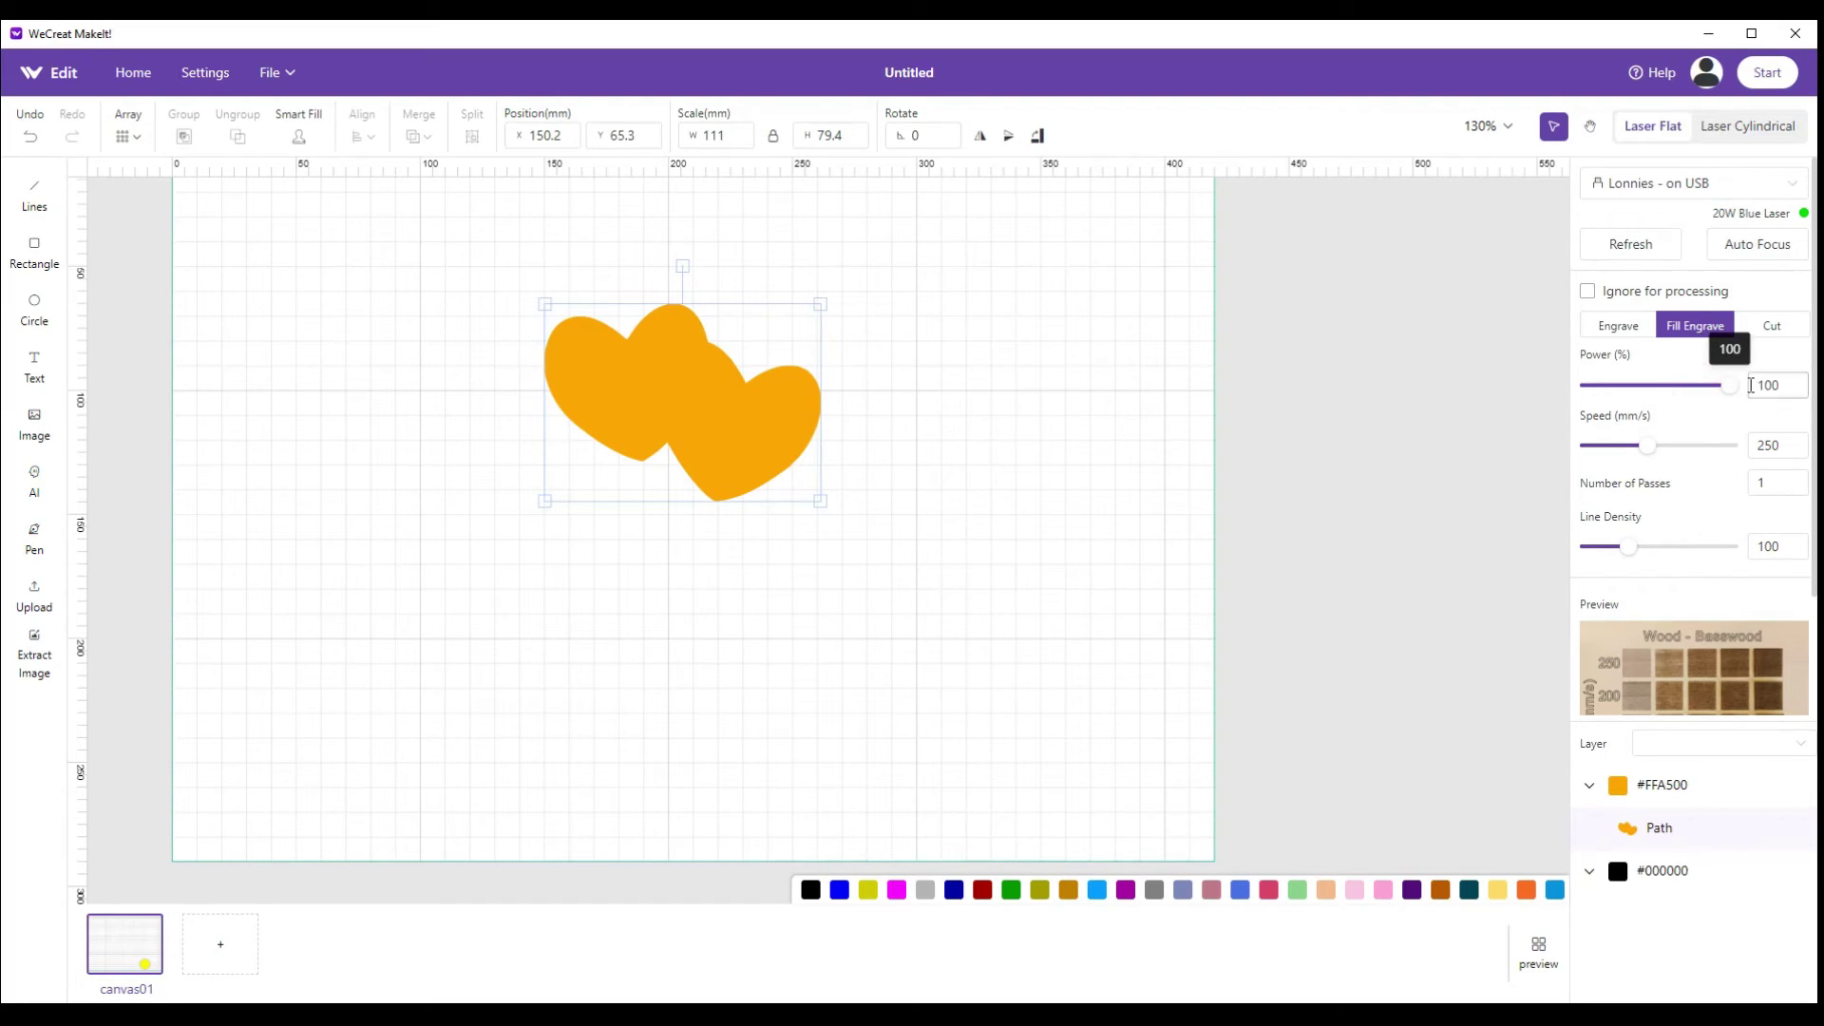
mouse_move(1642, 449)
mouse_down()
mouse_move(1579, 447)
mouse_move(1646, 448)
mouse_move(1627, 449)
mouse_up()
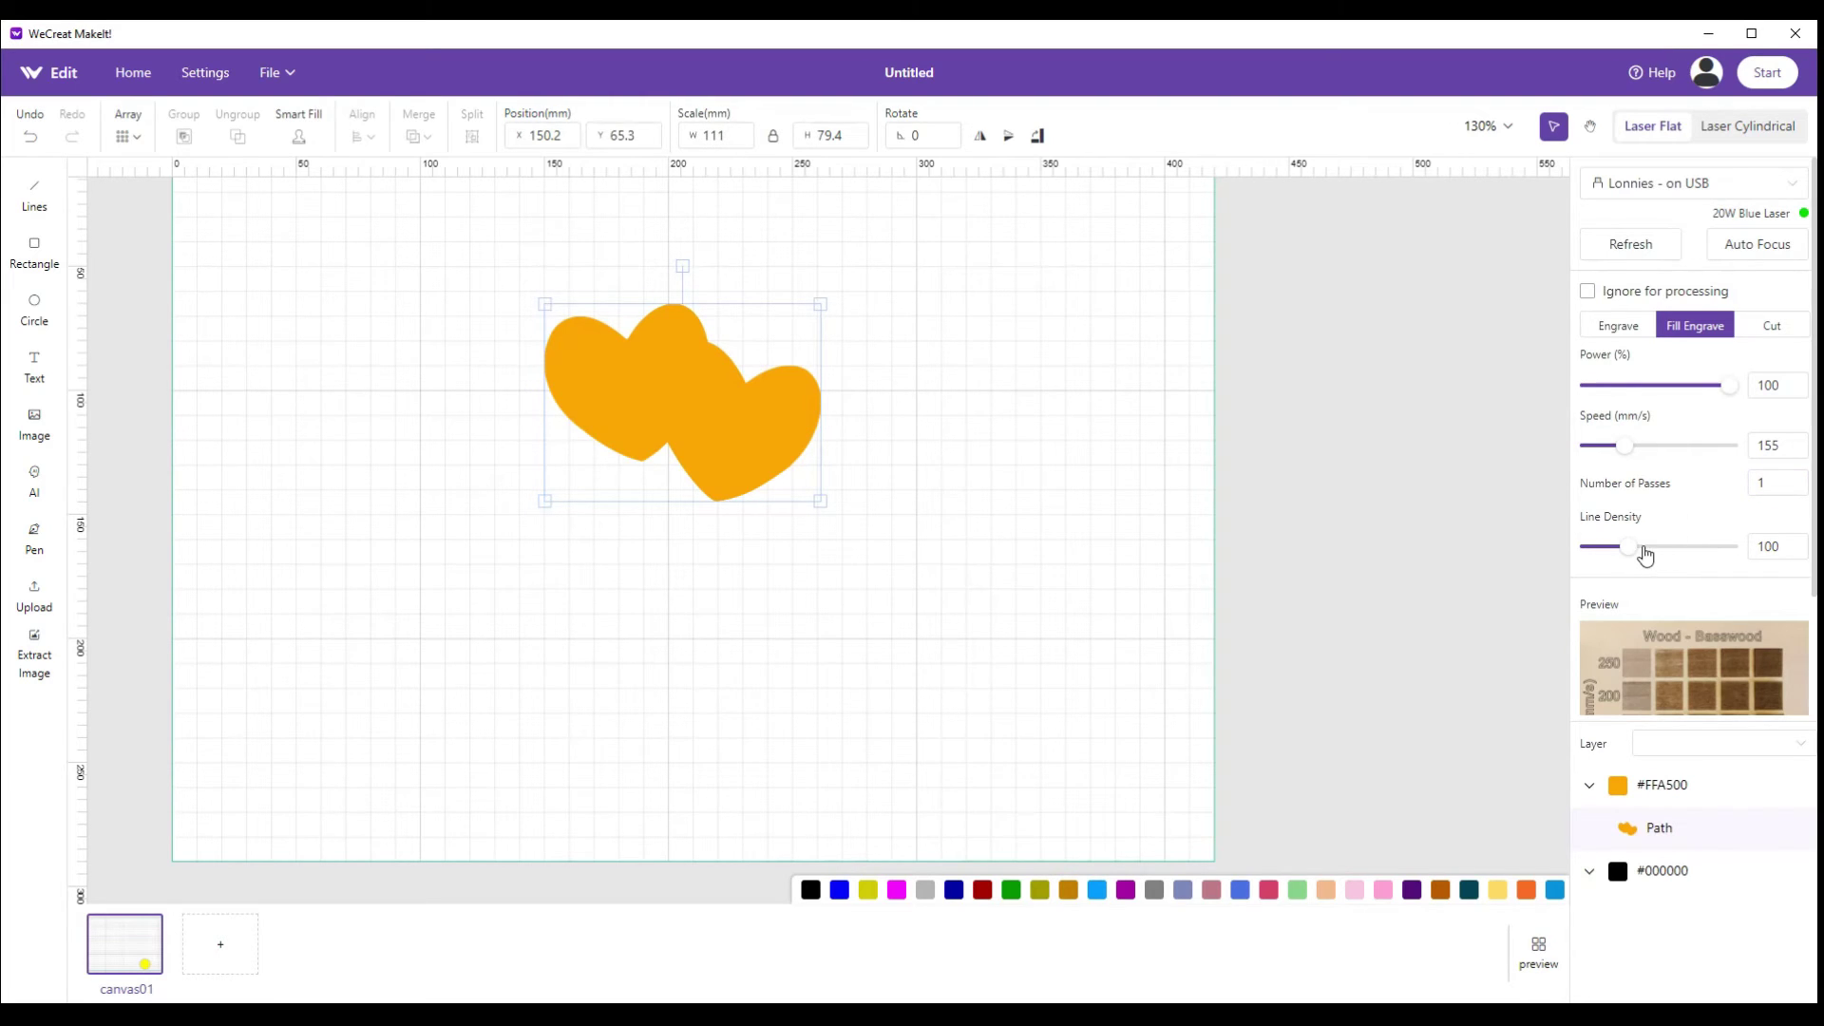
Raise the fill engraving's line density to the maximum of 300, then reduce it to 156.
mouse_move(1631, 555)
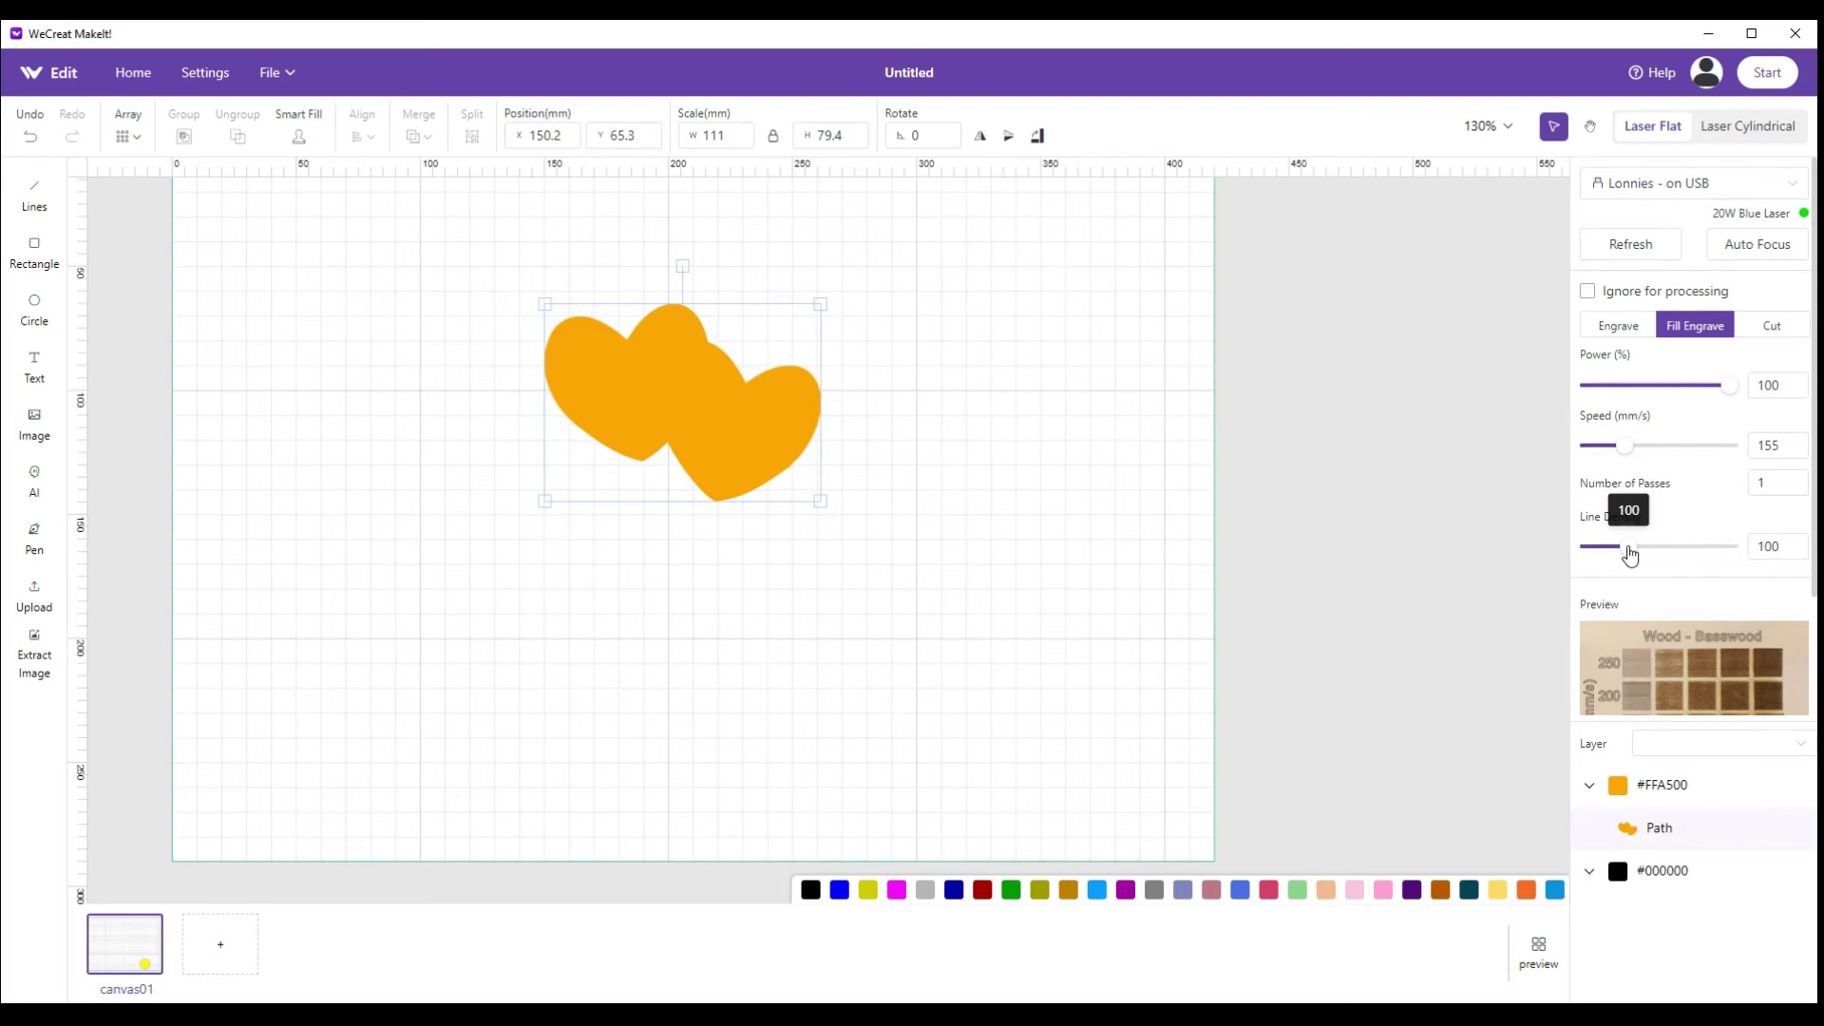
drag(1630, 555, 1779, 542)
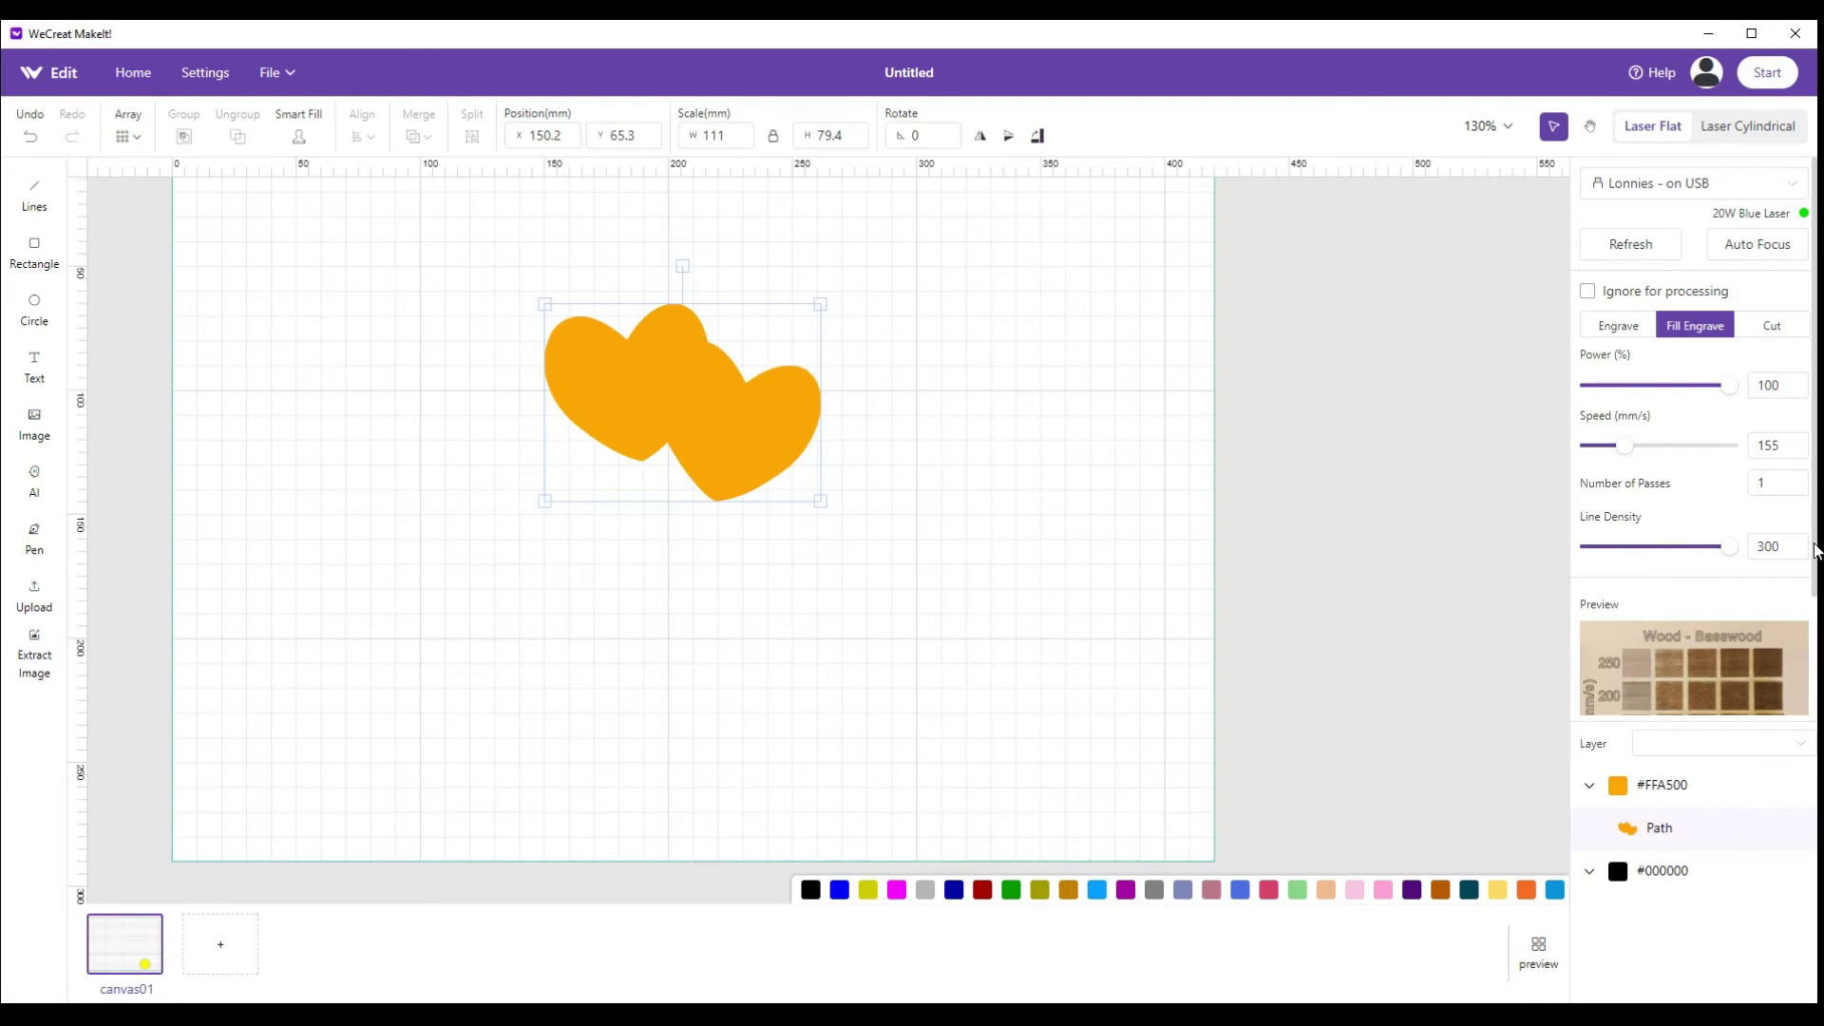
mouse_move(1731, 557)
drag(1731, 557, 1657, 549)
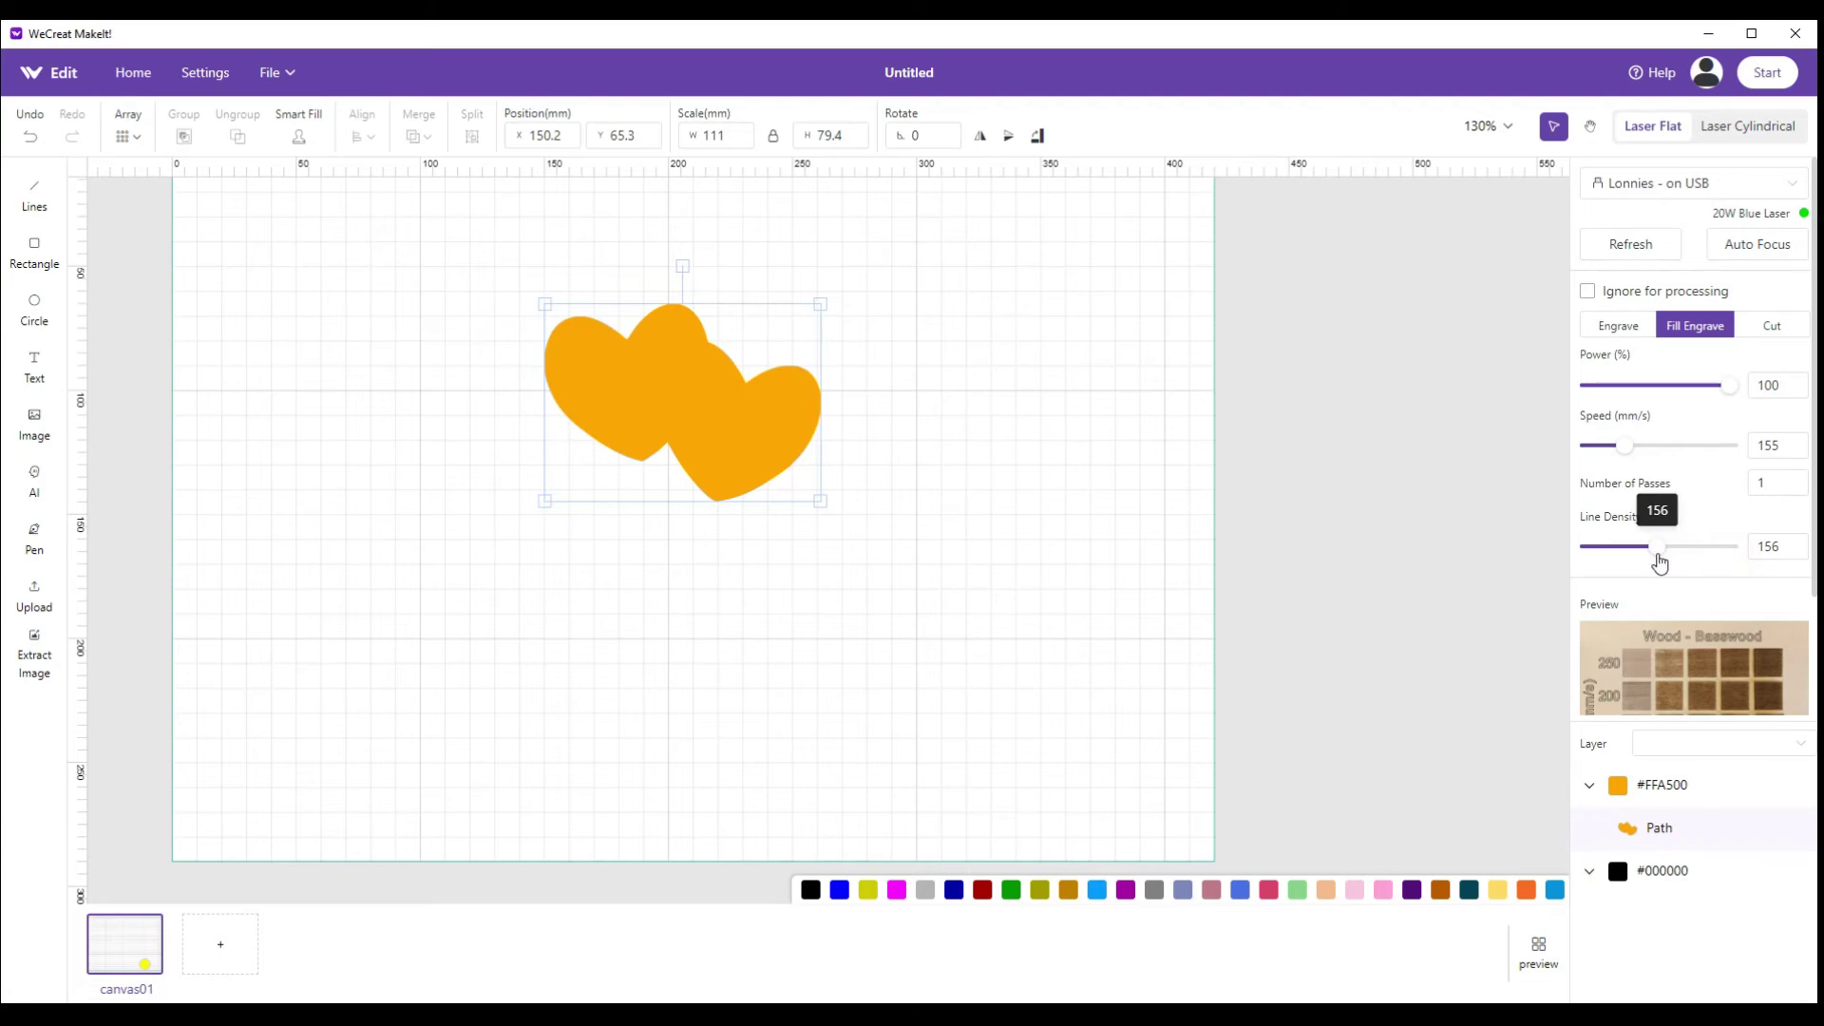
Set the fill engraving to 87% power, 309 mm/s speed and a line density of 300.
drag(1729, 385, 1707, 388)
click(1661, 446)
mouse_move(1655, 556)
drag(1656, 556, 1733, 551)
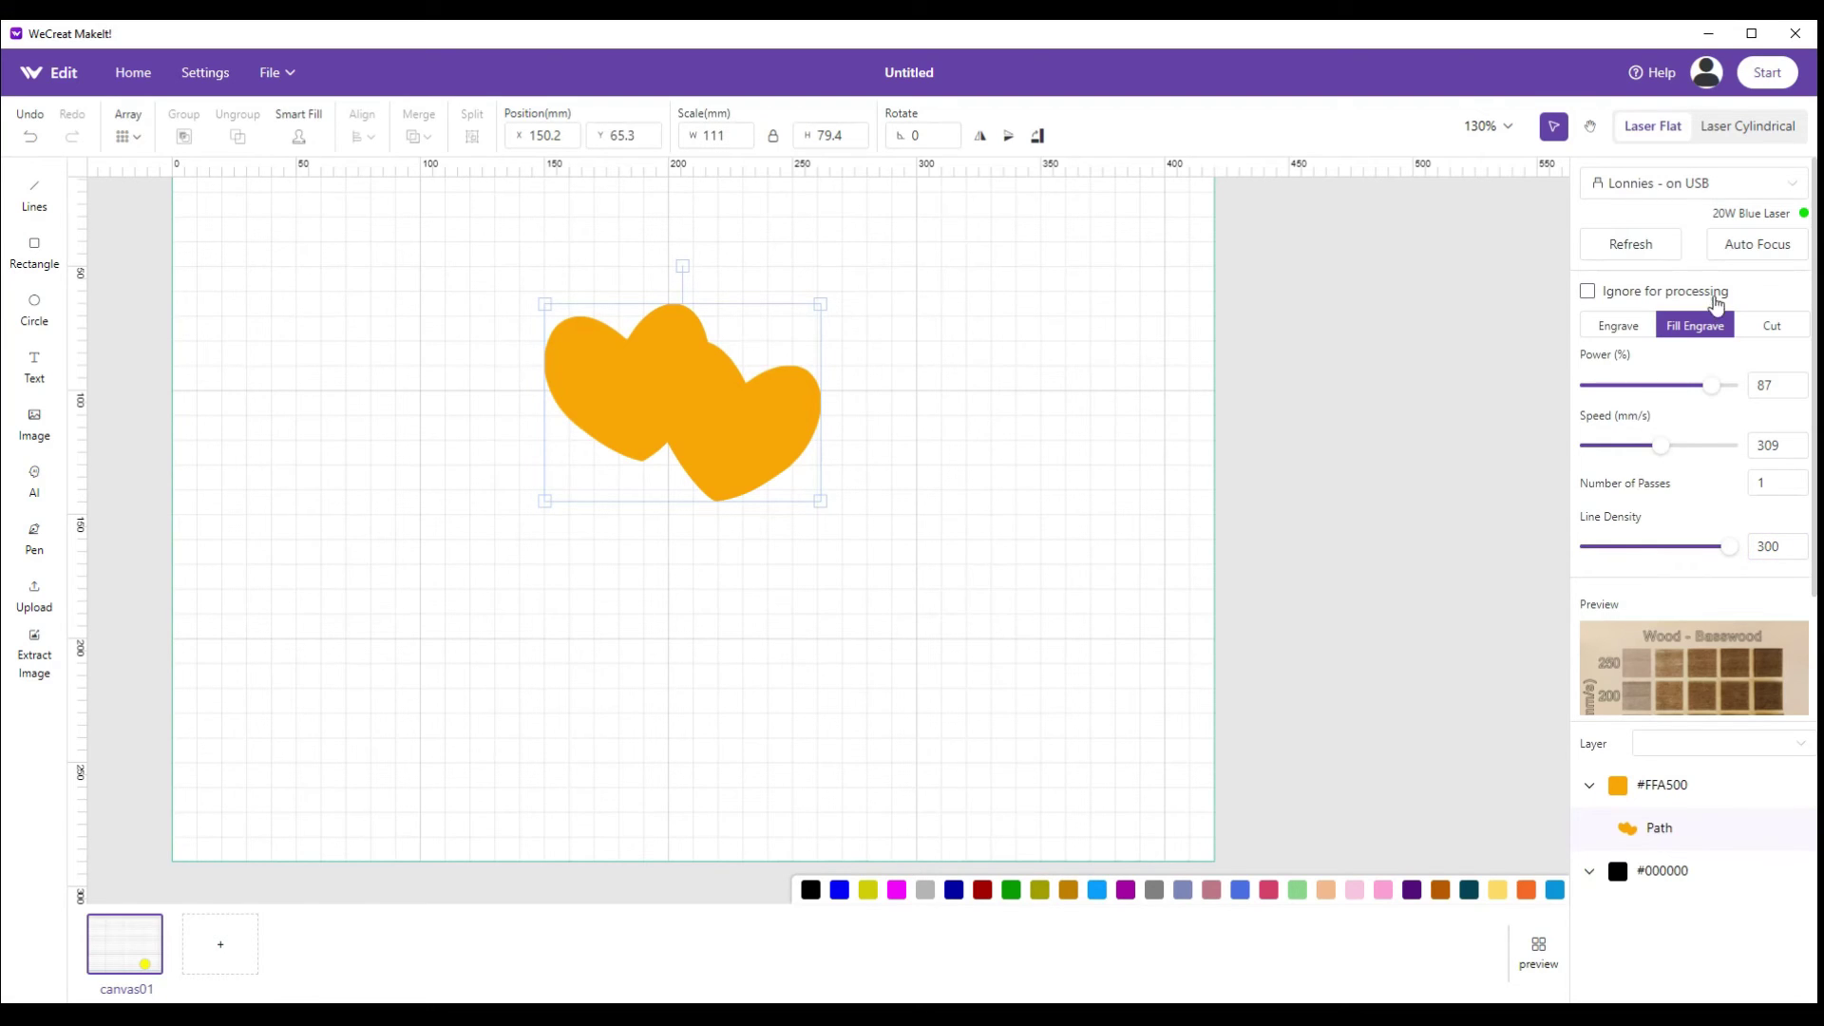
Switch the hearts shape to Engrave, set its width to 111.4 mm, and change its processing to Cut.
click(1621, 336)
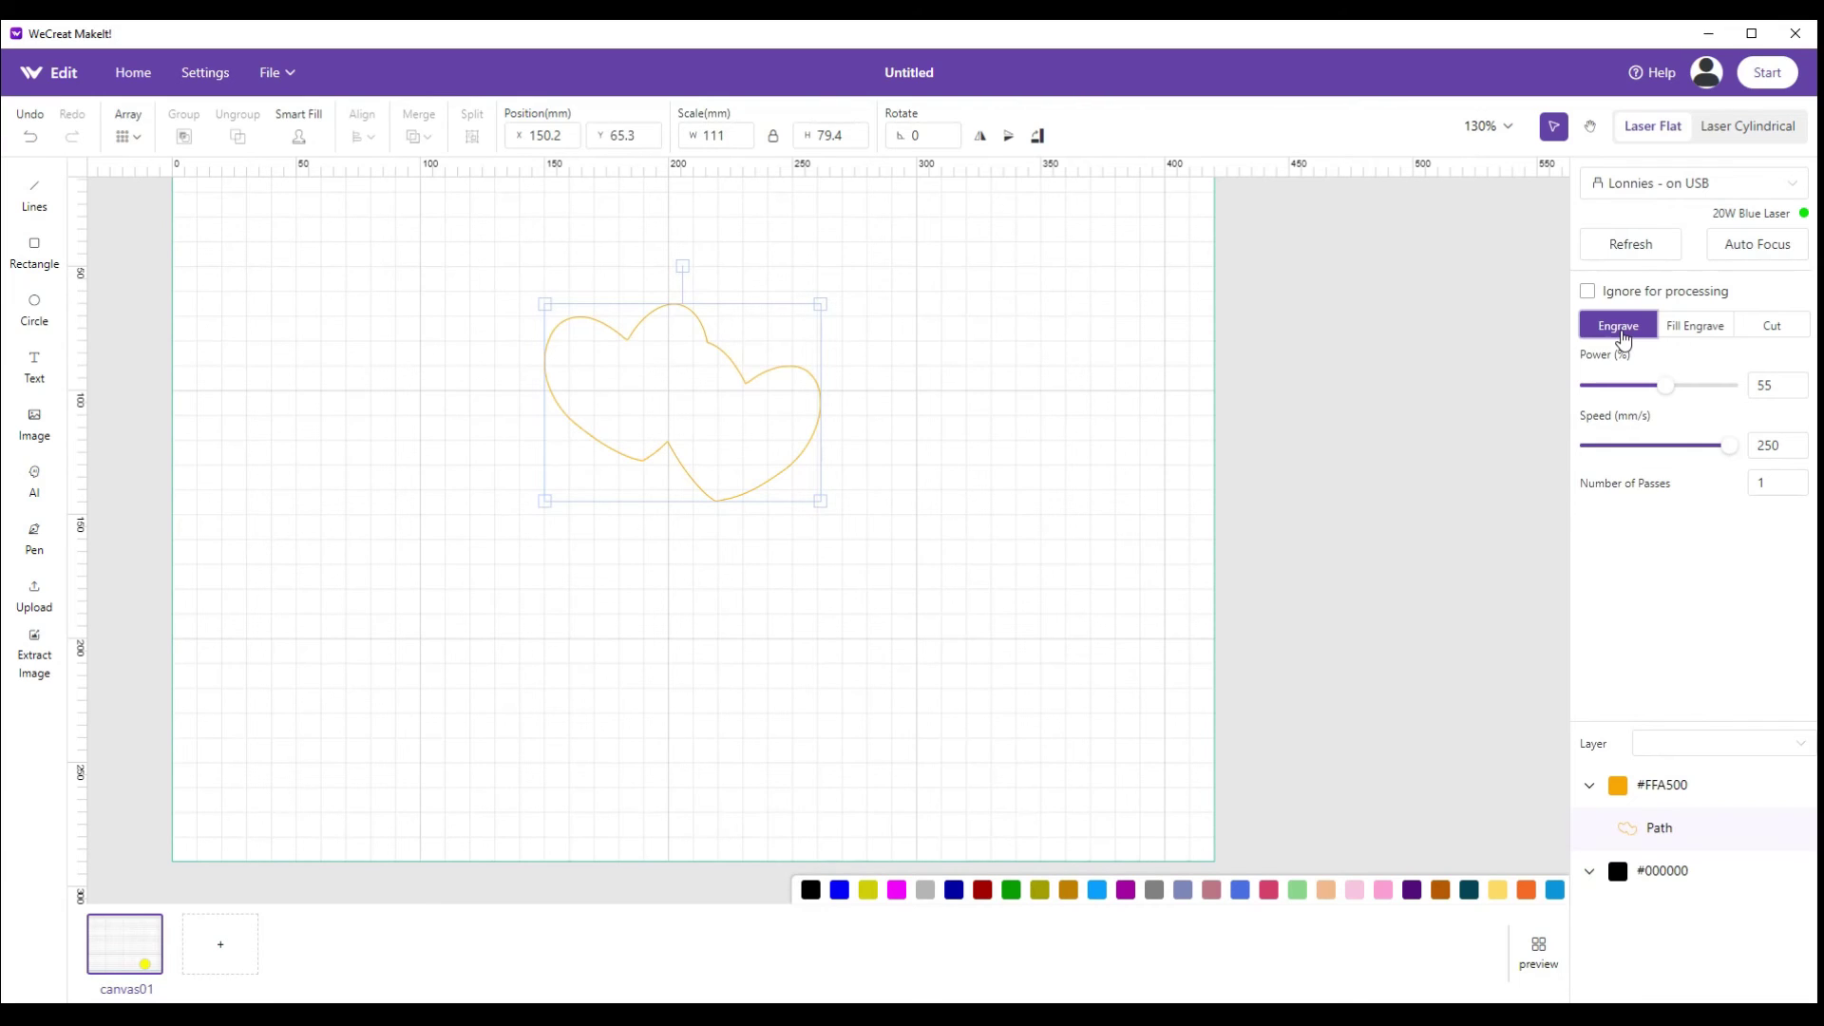
click(724, 136)
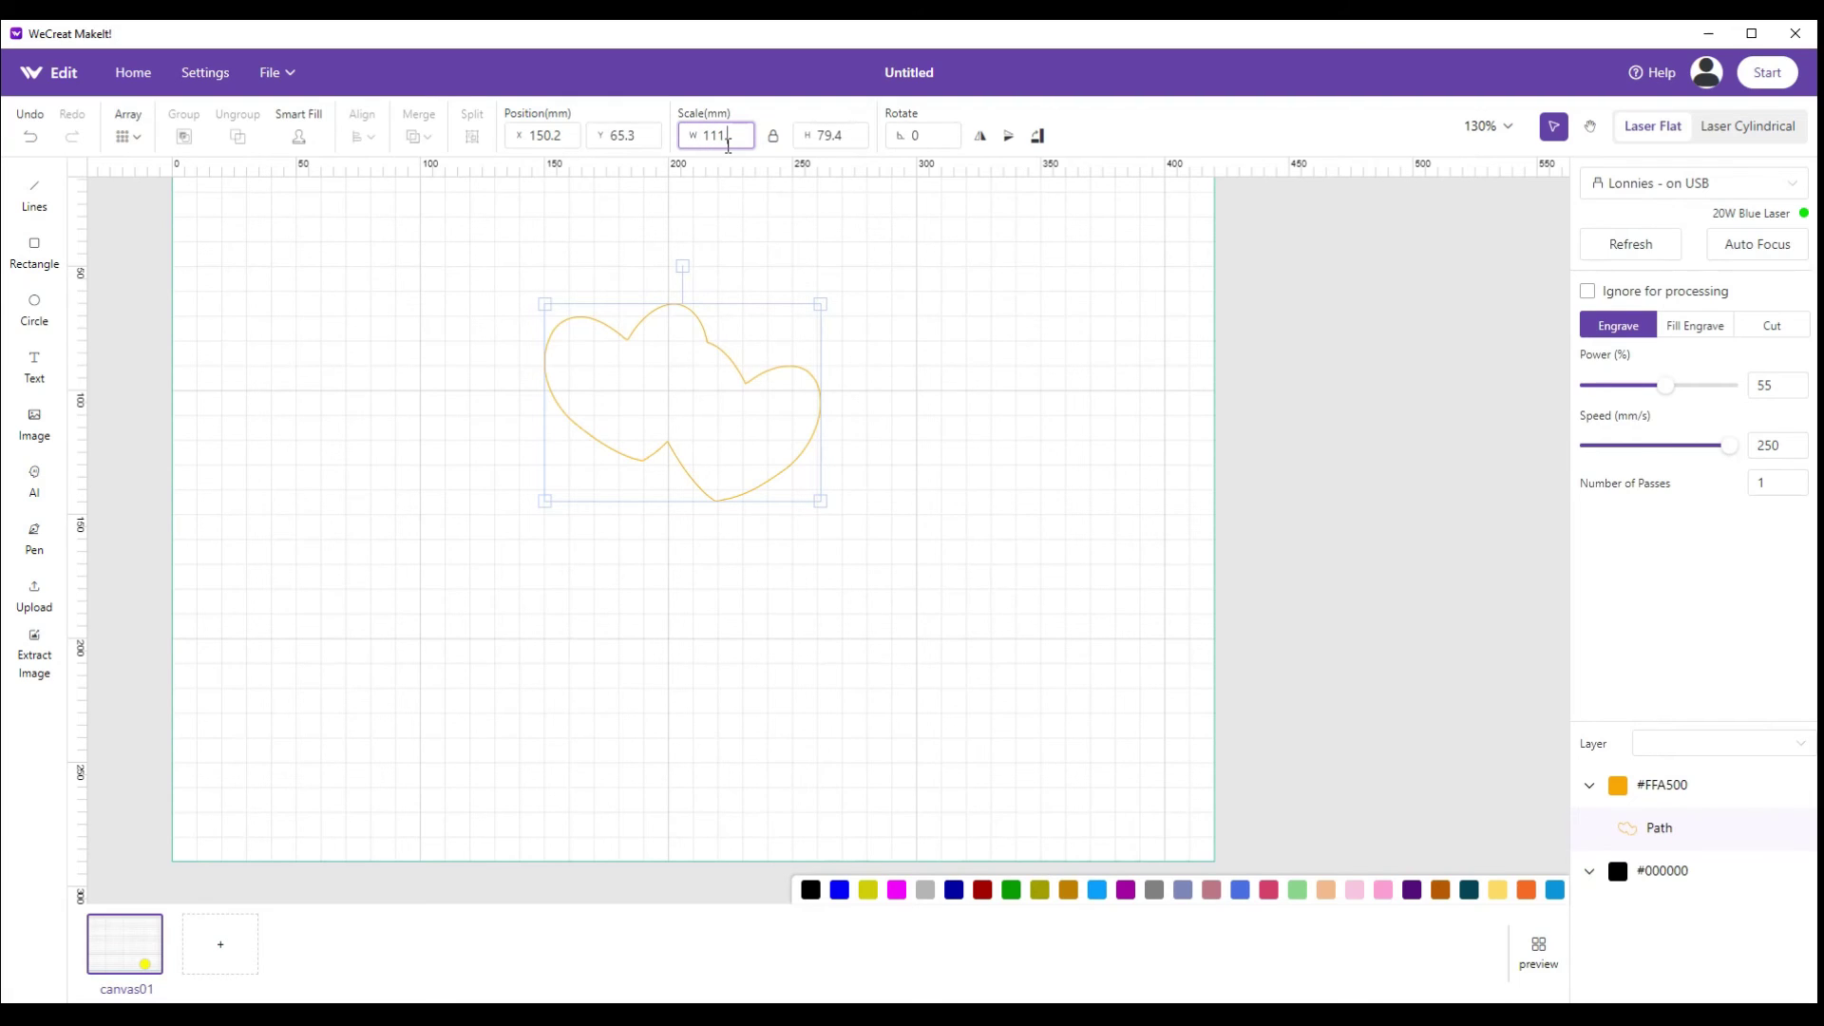
text(.4)
click(1764, 328)
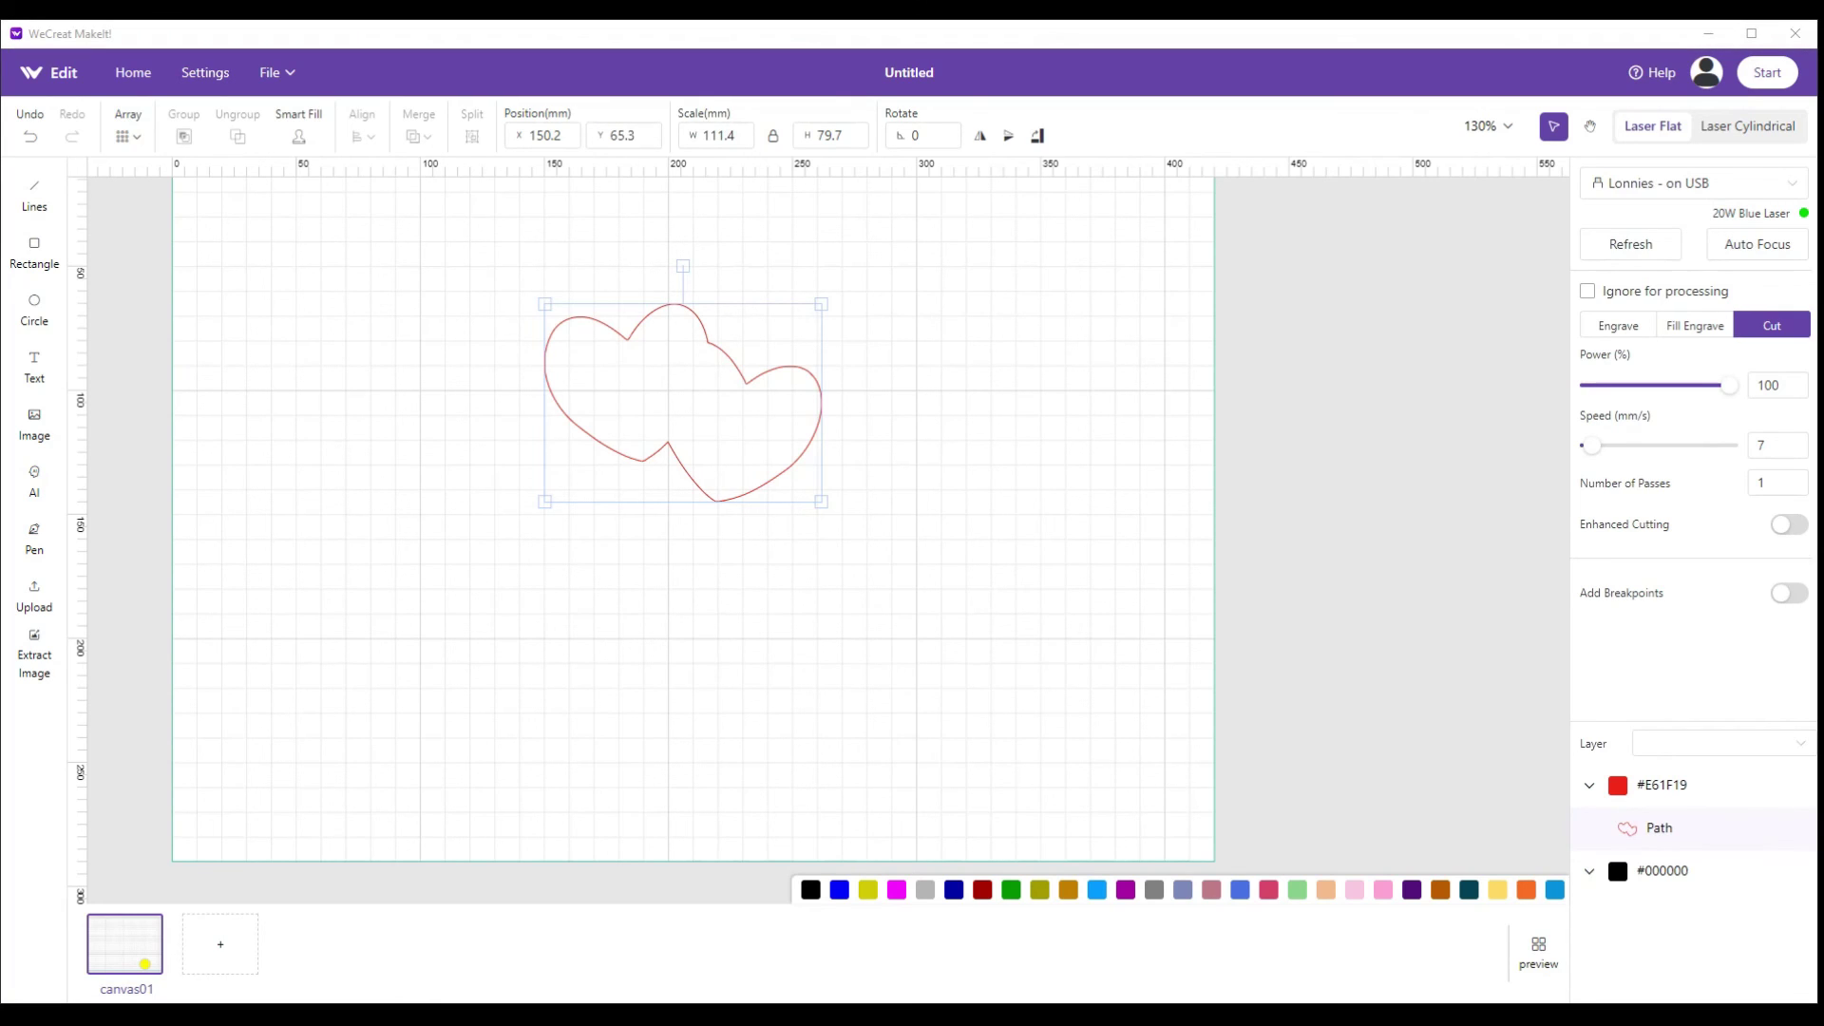
Delete the hearts outline from the canvas.
click(640, 395)
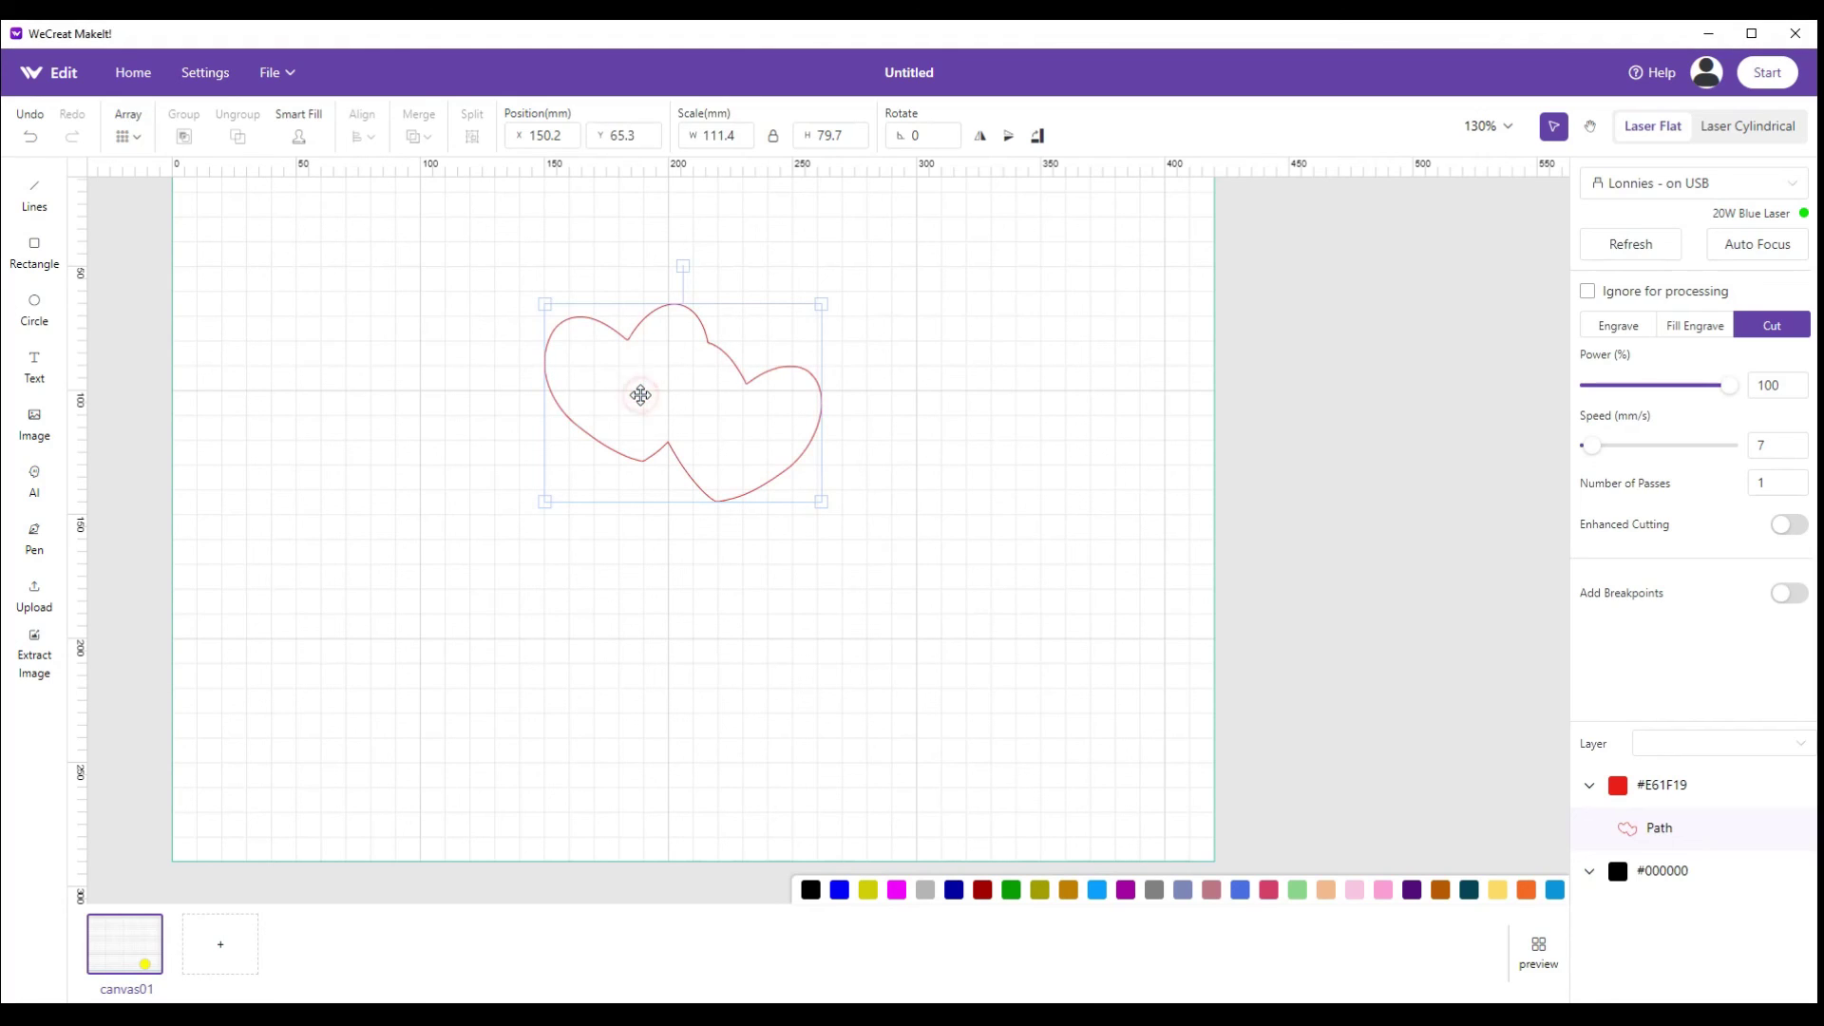
key(Delete)
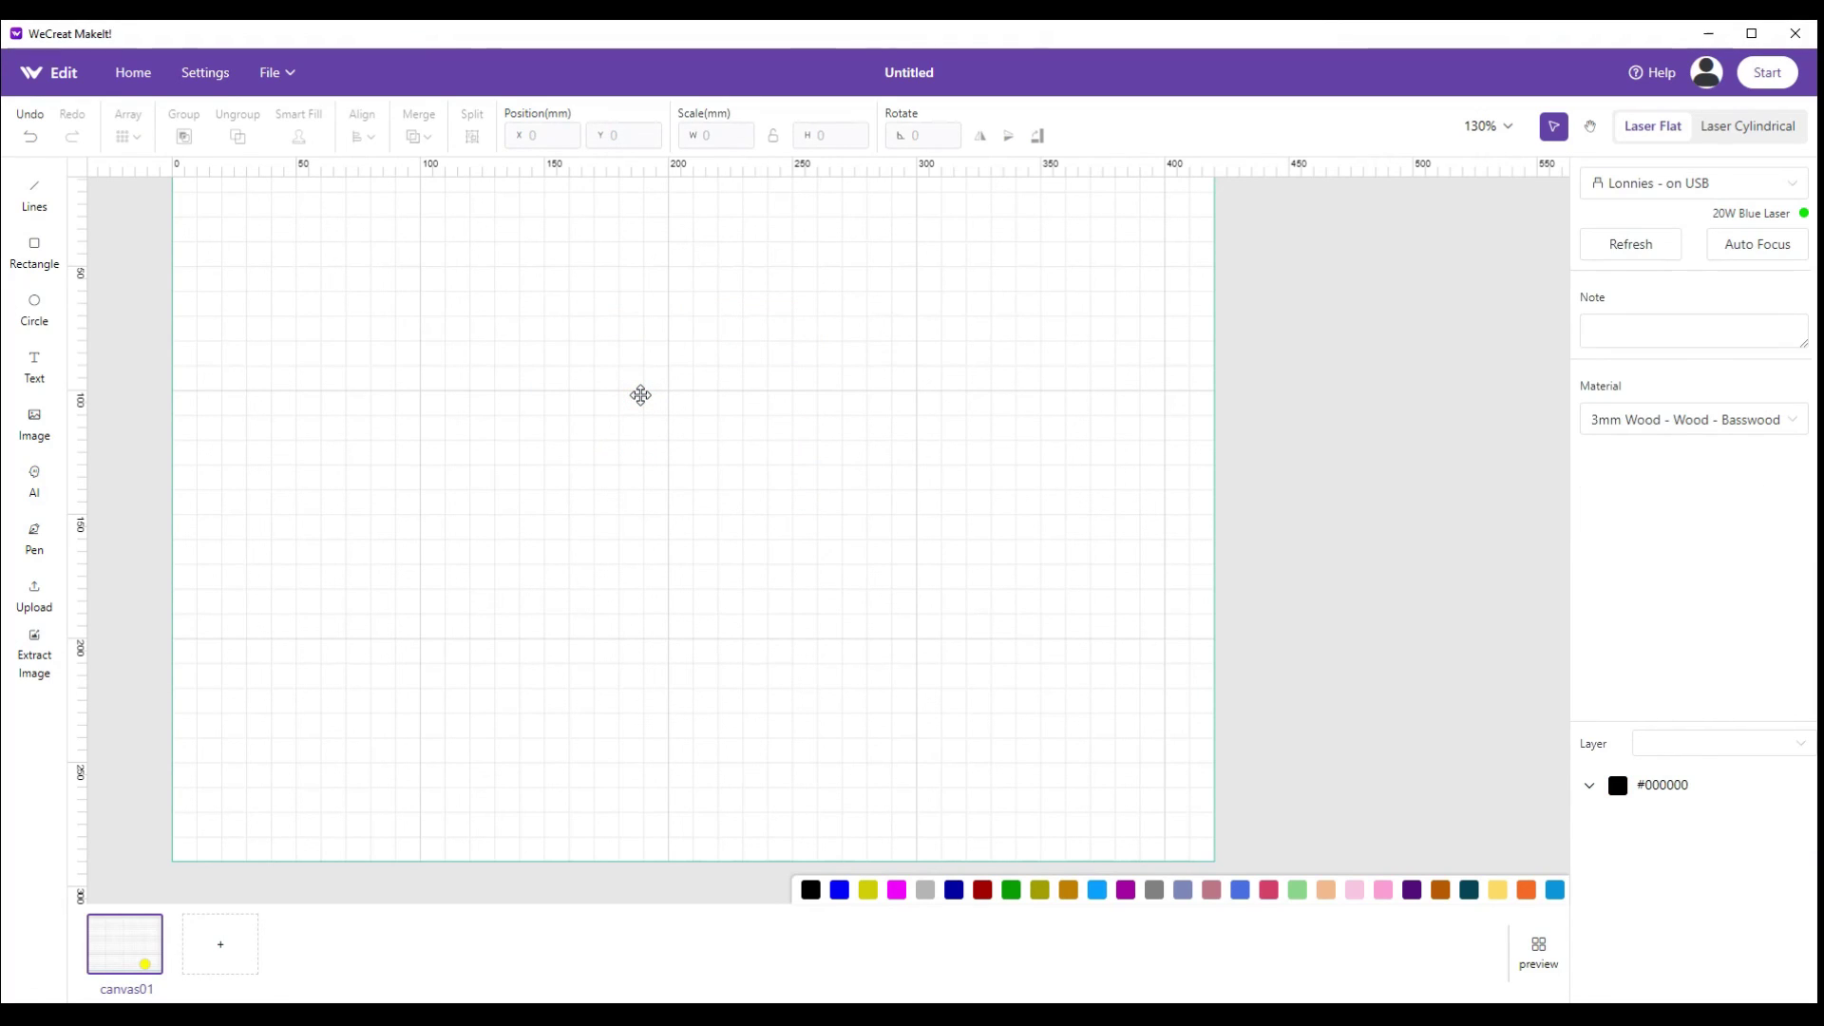